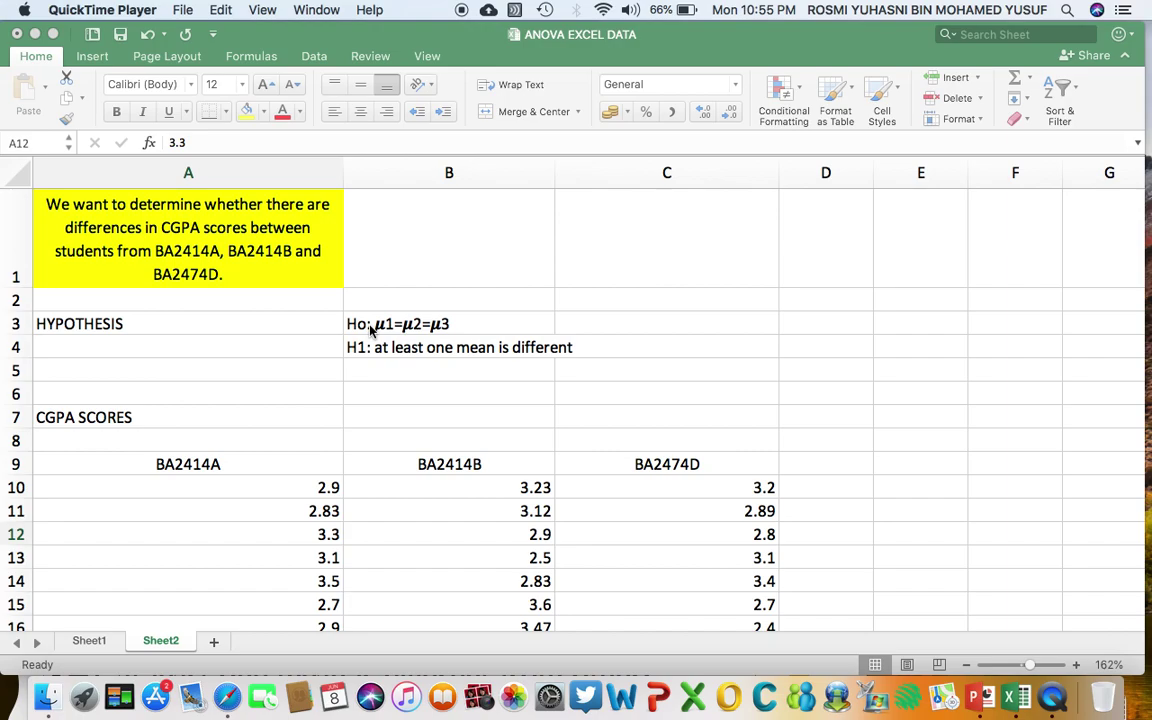
Review the ANOVA hypotheses and the CGPA score columns of groups BA2414A, BA2414B and BA2474D.
scroll(282, 407, "down", 5)
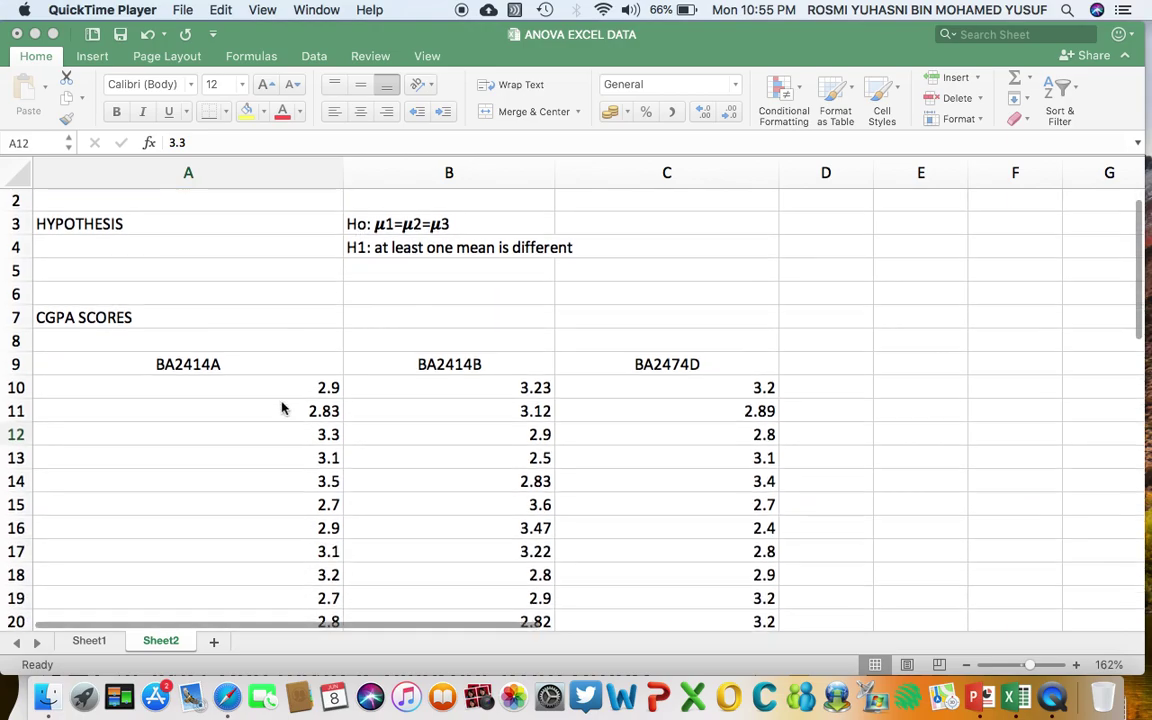
scroll(282, 407, "down", 2)
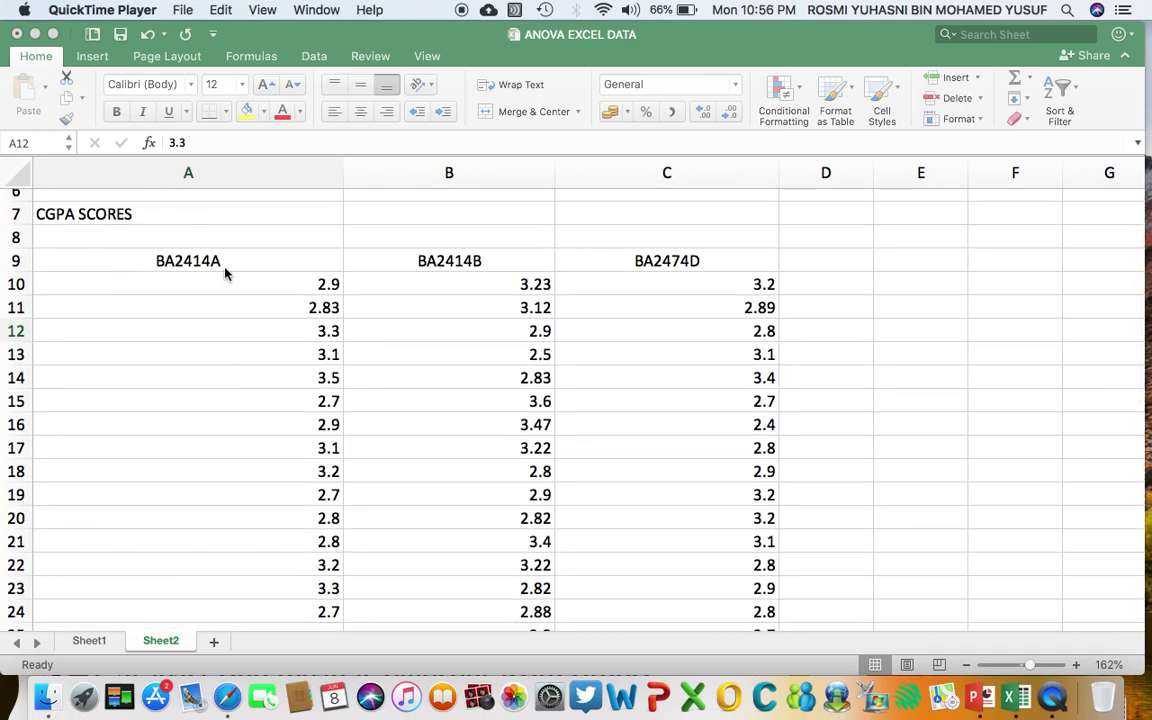
scroll(386, 319, "down", 1)
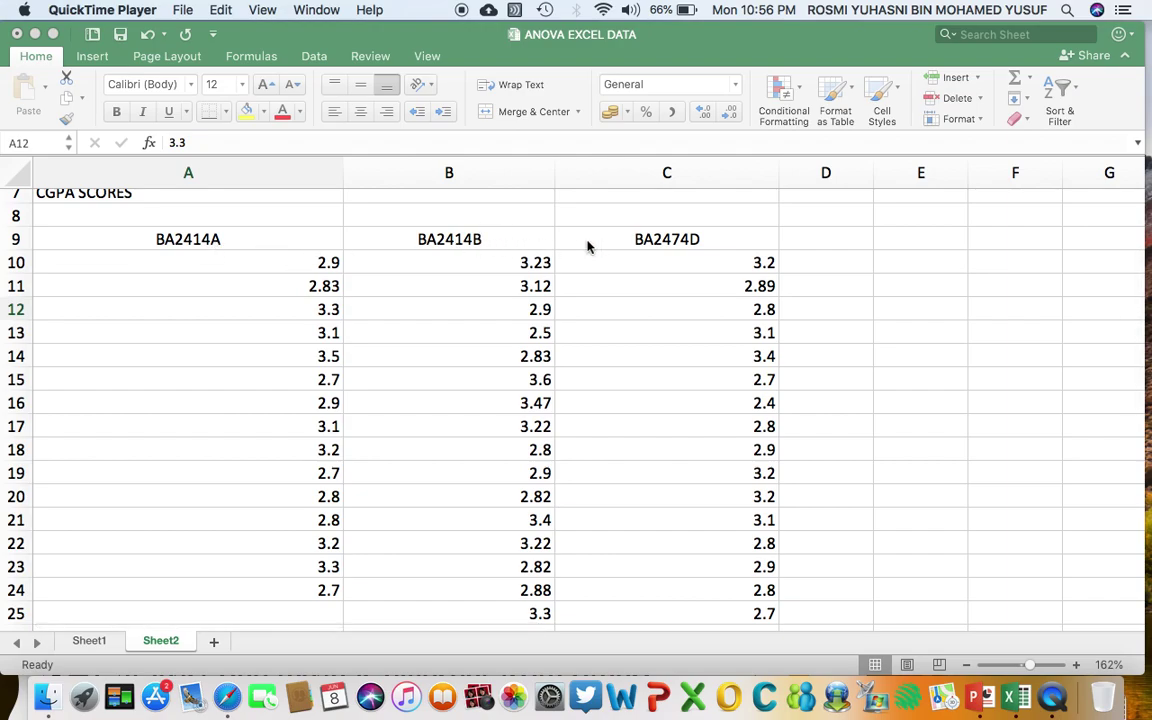
scroll(707, 347, "up", 5)
scroll(707, 347, "right", 2)
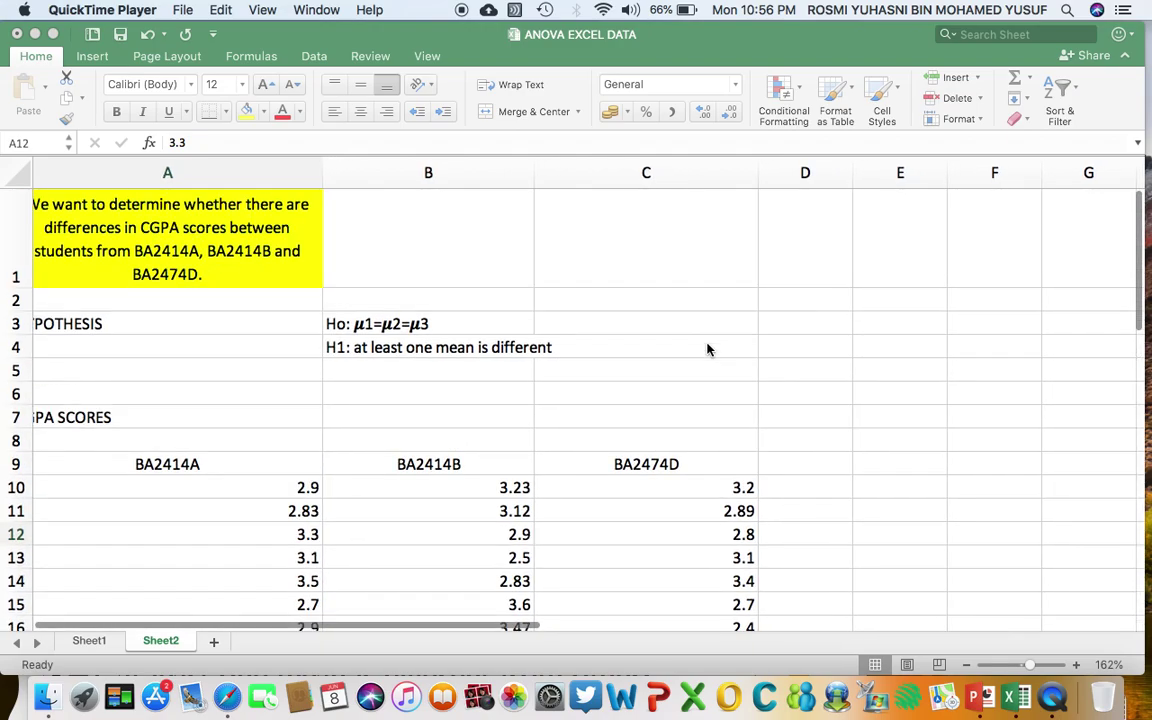
scroll(707, 349, "down", 3)
scroll(707, 349, "left", 2)
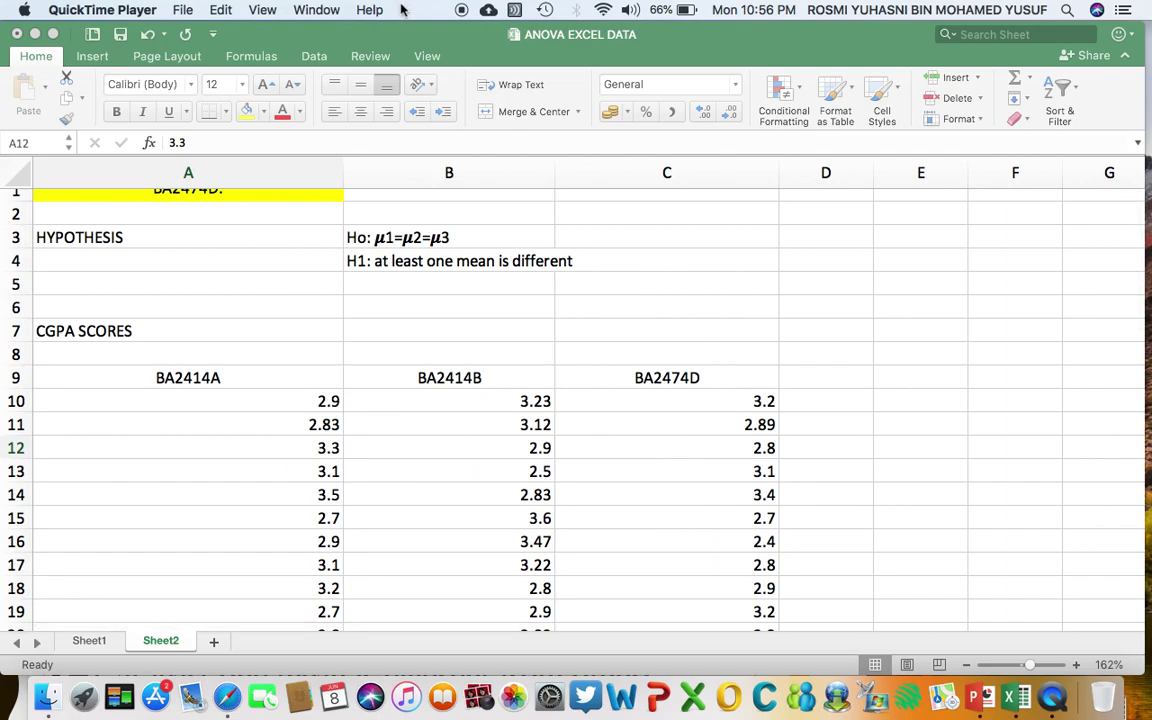
Start the Anova: Single Factor data analysis and move its dialog off the data columns.
left_click(315, 58)
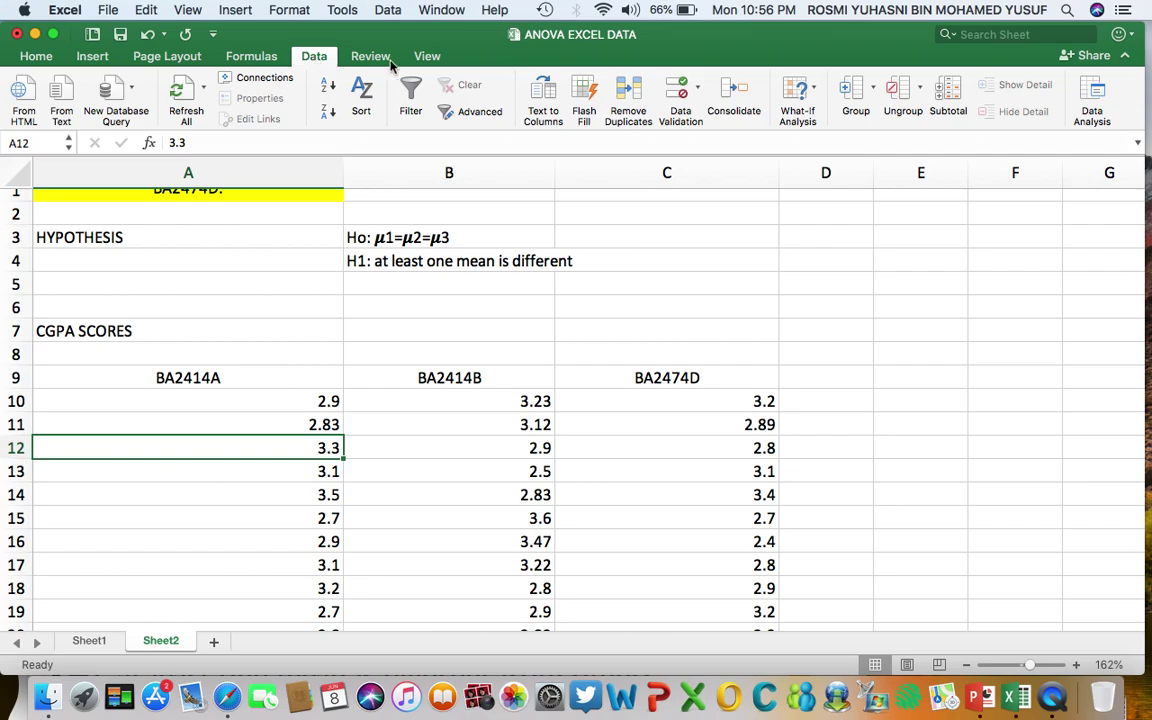
left_click(1090, 100)
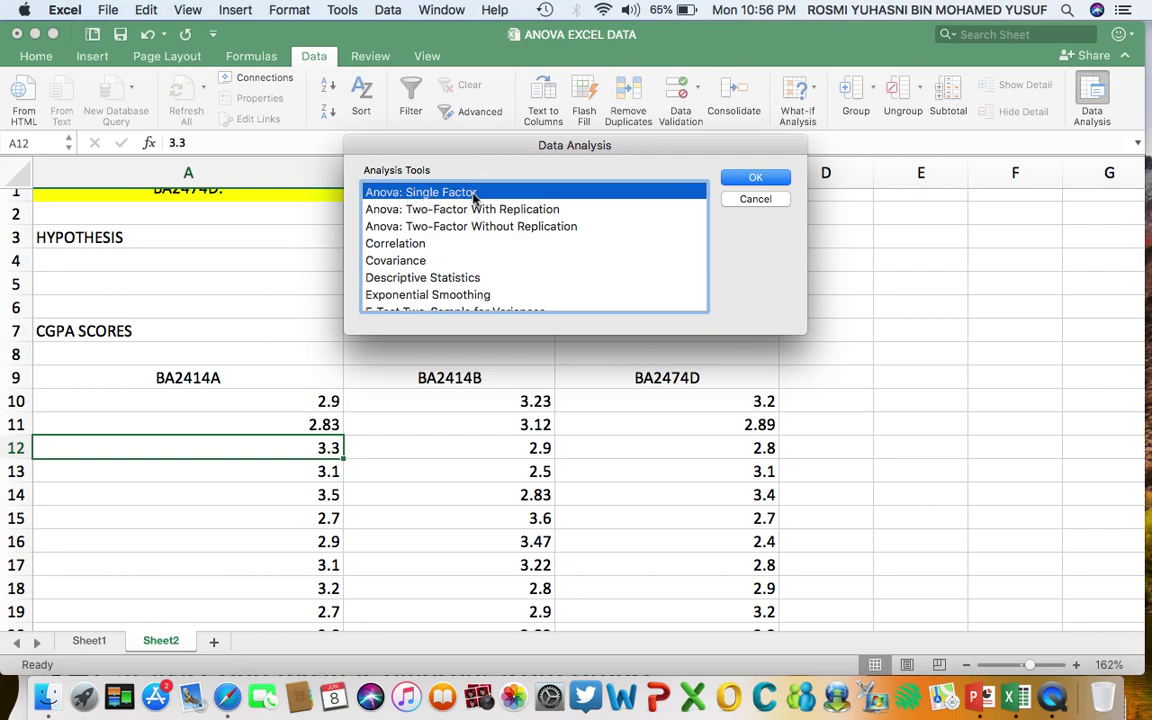
left_click(755, 179)
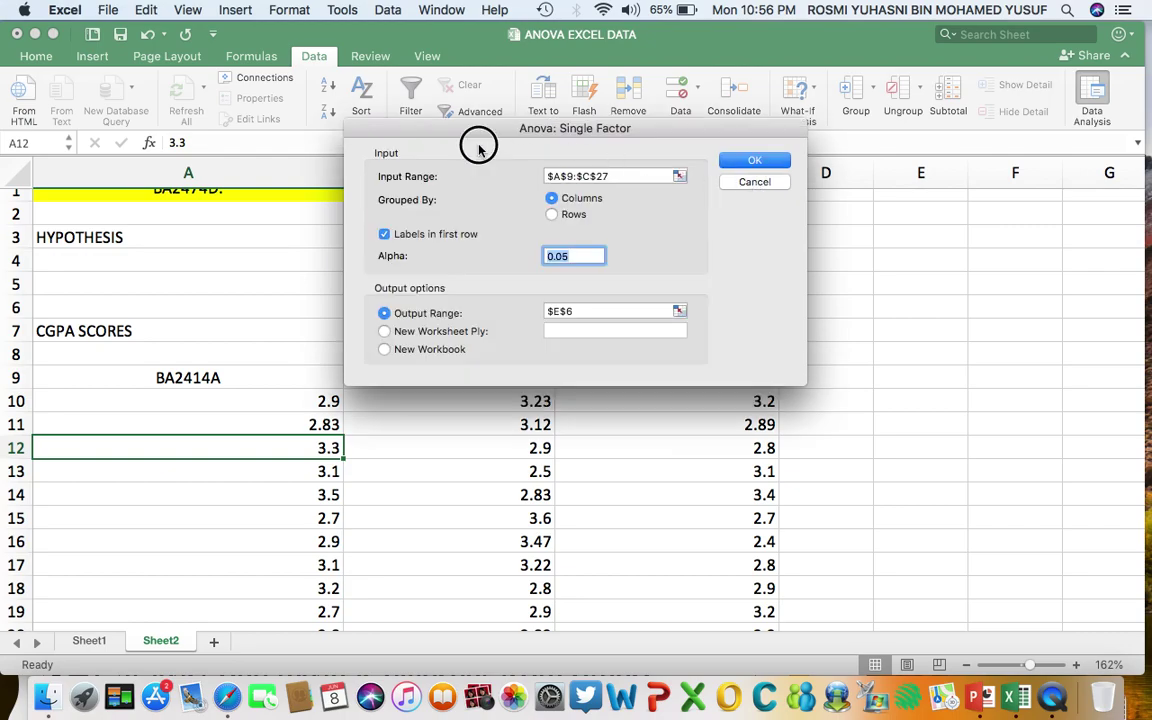
left_click_drag(476, 124, 838, 141)
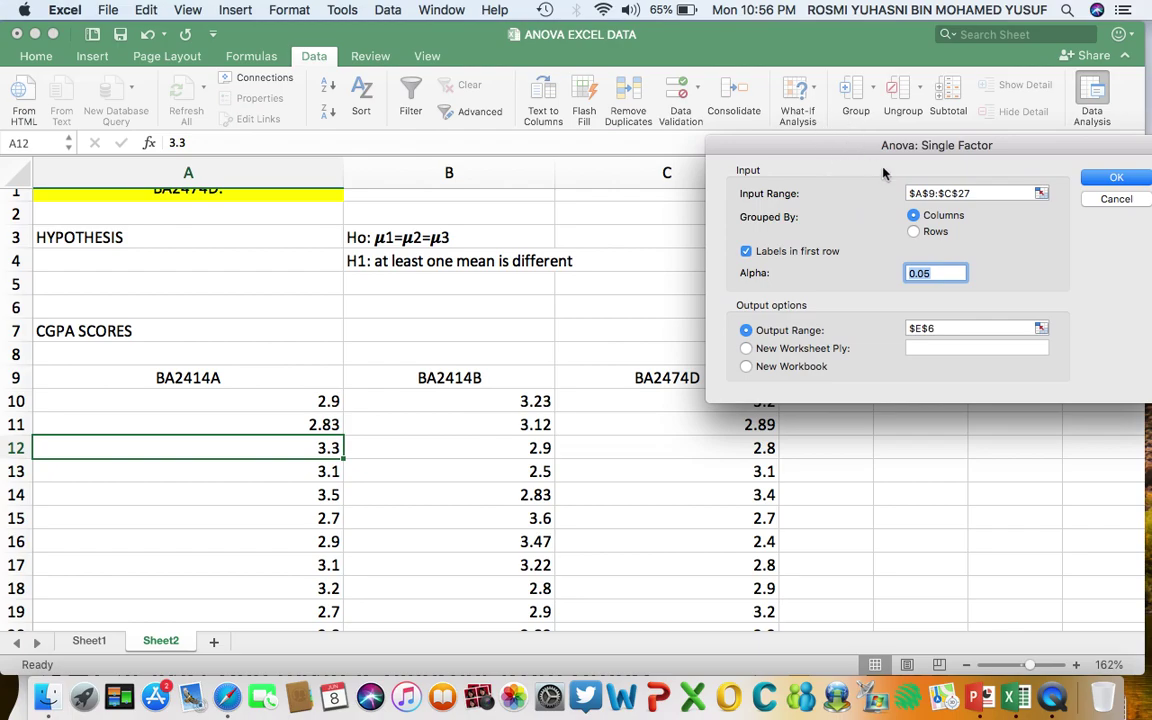
Clear the prefilled input range and try to select the three labelled CGPA columns starting at A9.
left_click(990, 194)
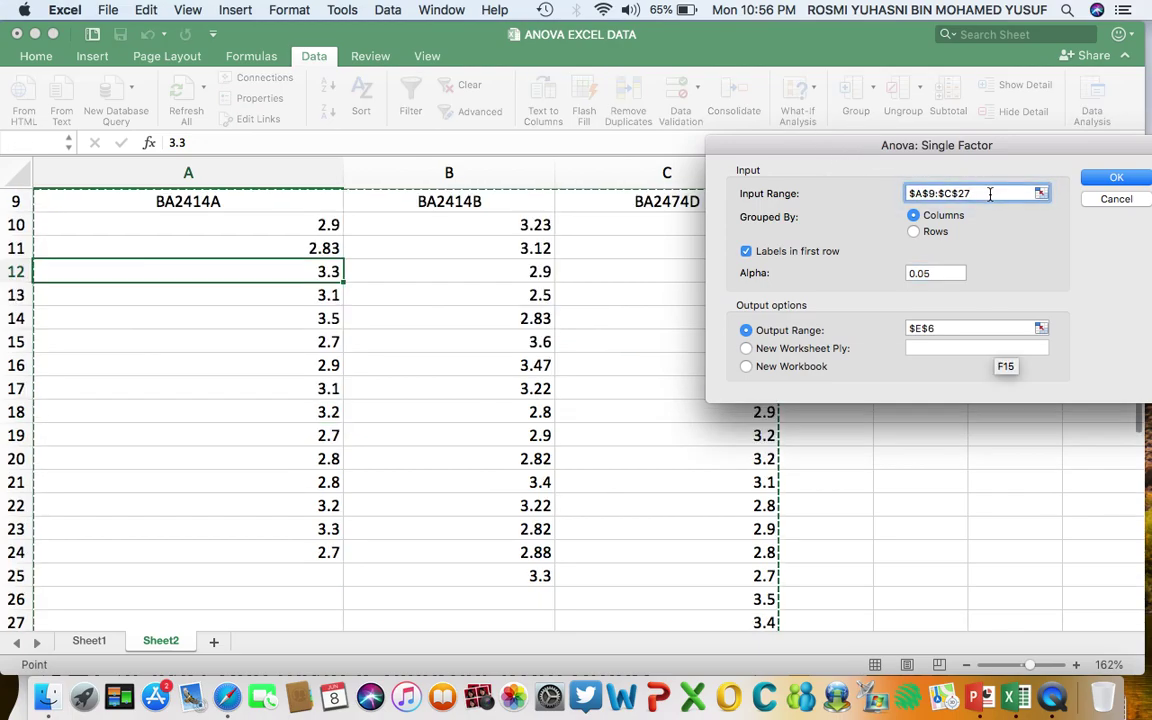
key("BackSpace")
key("BackSpace")
key("BackSpace")
key("BackSpace")
key("BackSpace")
key("BackSpace")
key("BackSpace")
key("BackSpace")
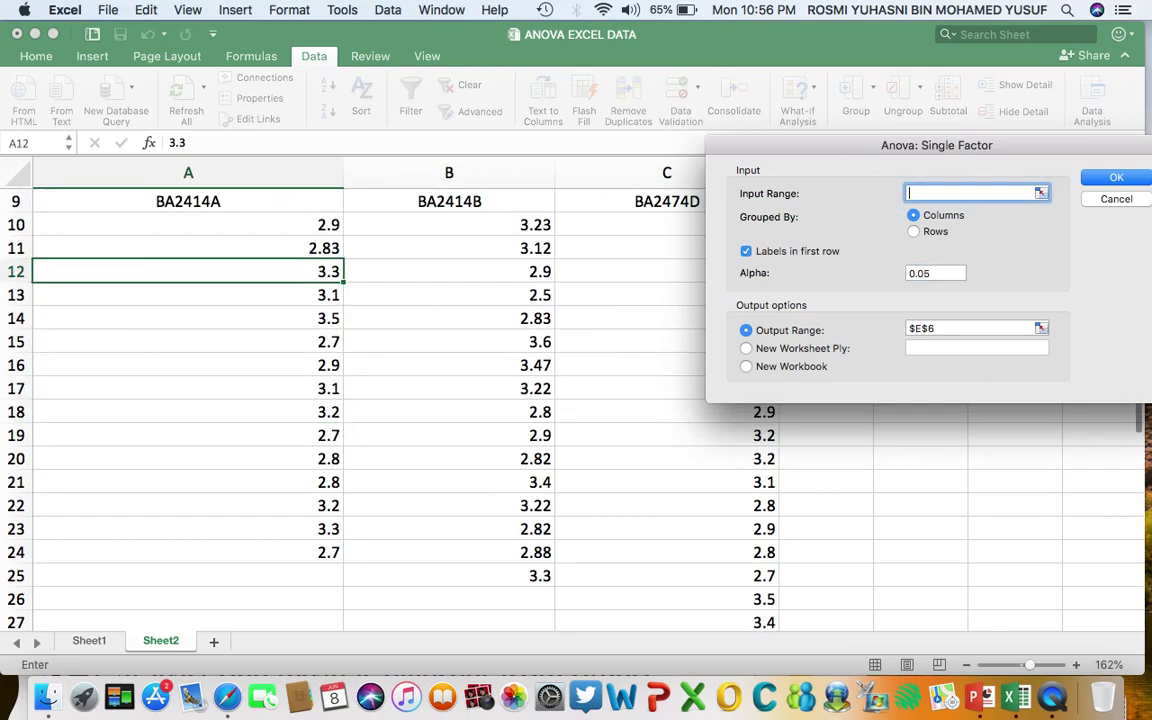
left_click(450, 294)
scroll(435, 300, "up", 3)
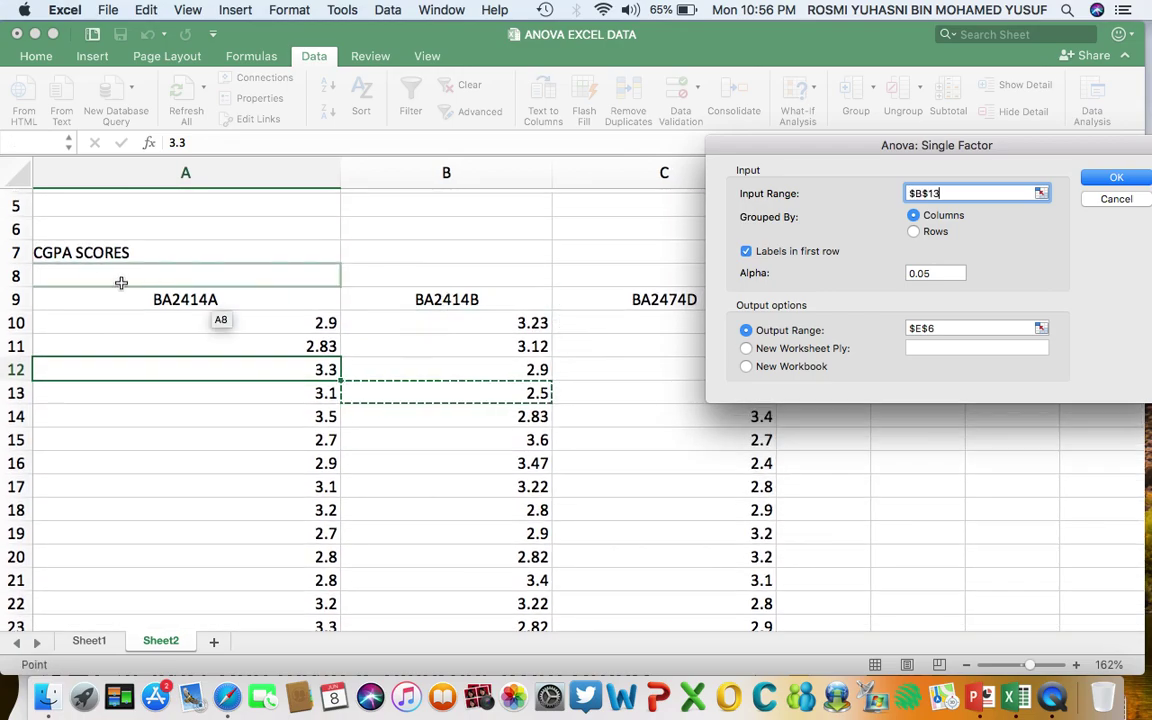
left_click_drag(88, 289, 705, 495)
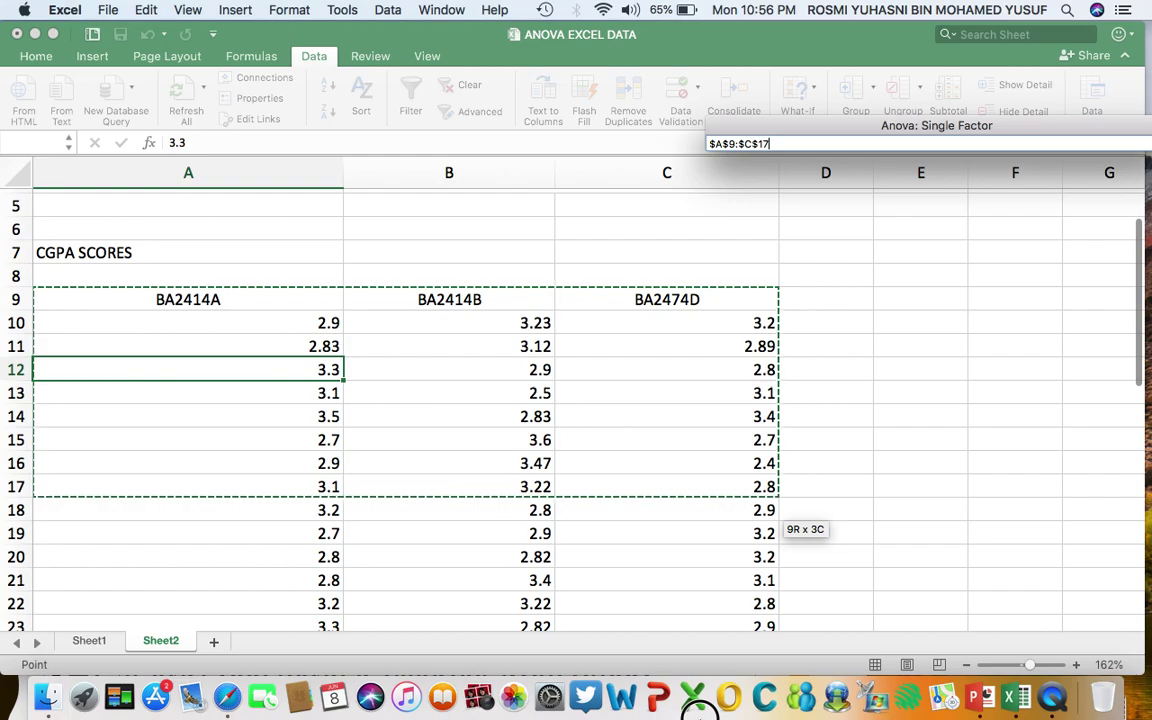
left_click_drag(713, 637, 746, 586)
scroll(617, 597, "down", 3)
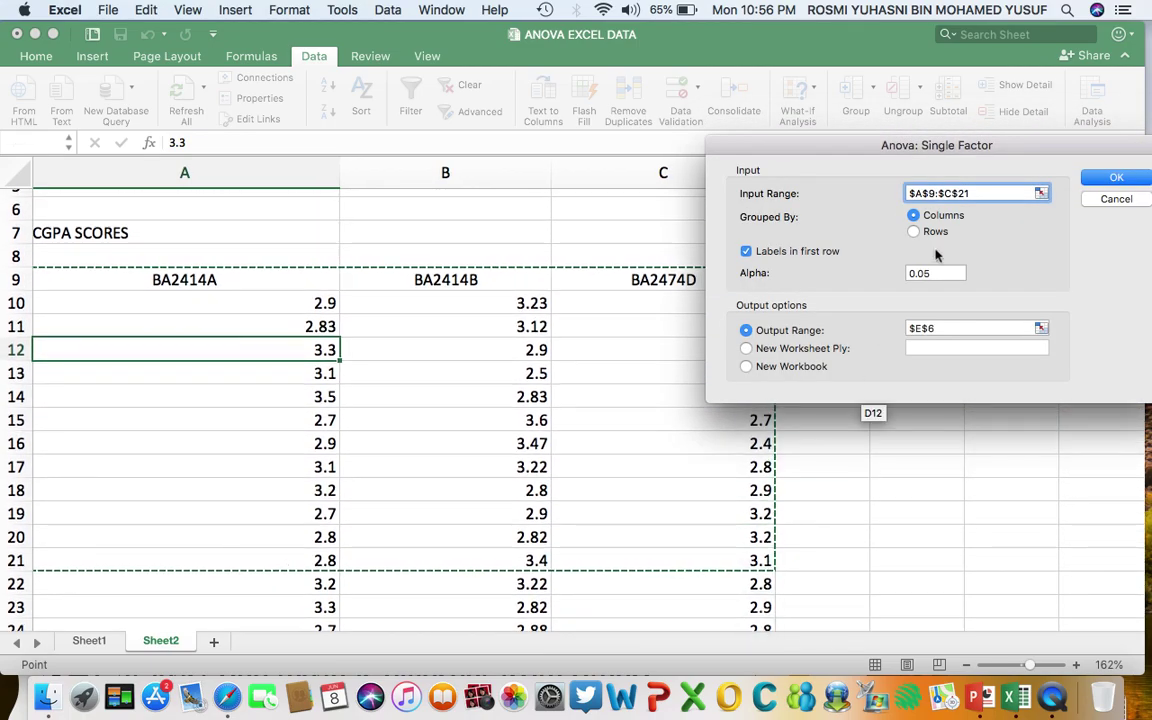
Clear the incomplete input range and try again to select all three CGPA columns down to their last score.
key("BackSpace")
key("BackSpace")
key("BackSpace")
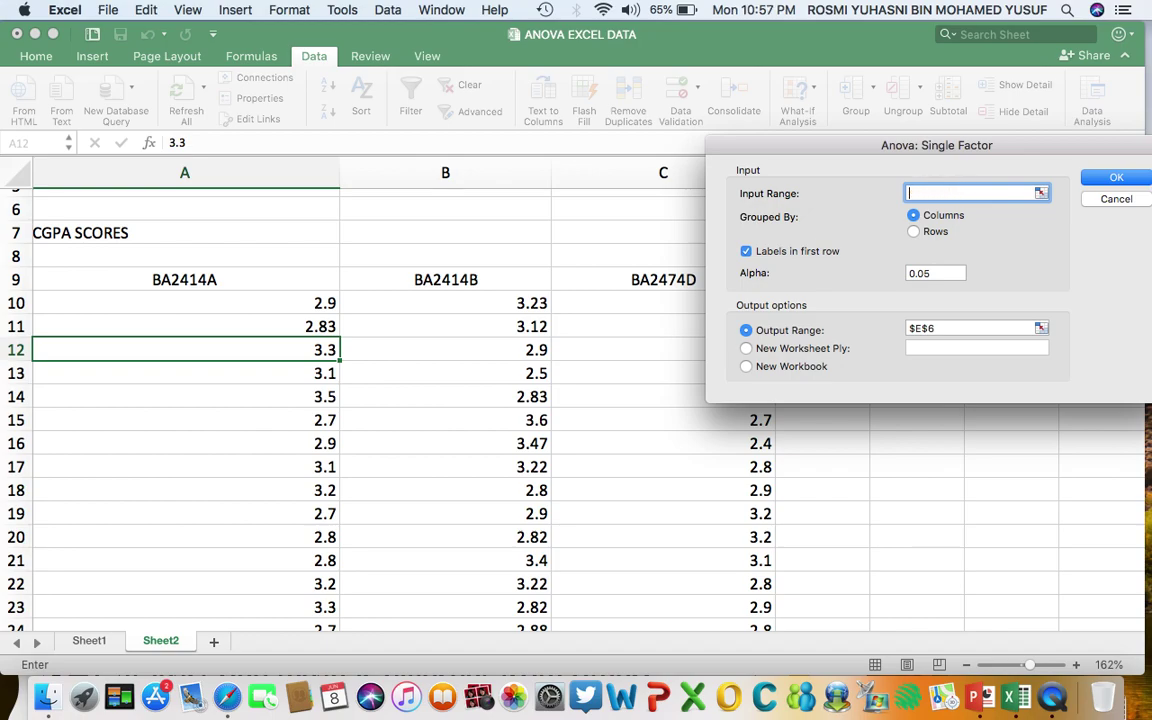
left_click_drag(129, 278, 695, 560)
scroll(700, 597, "down", 3)
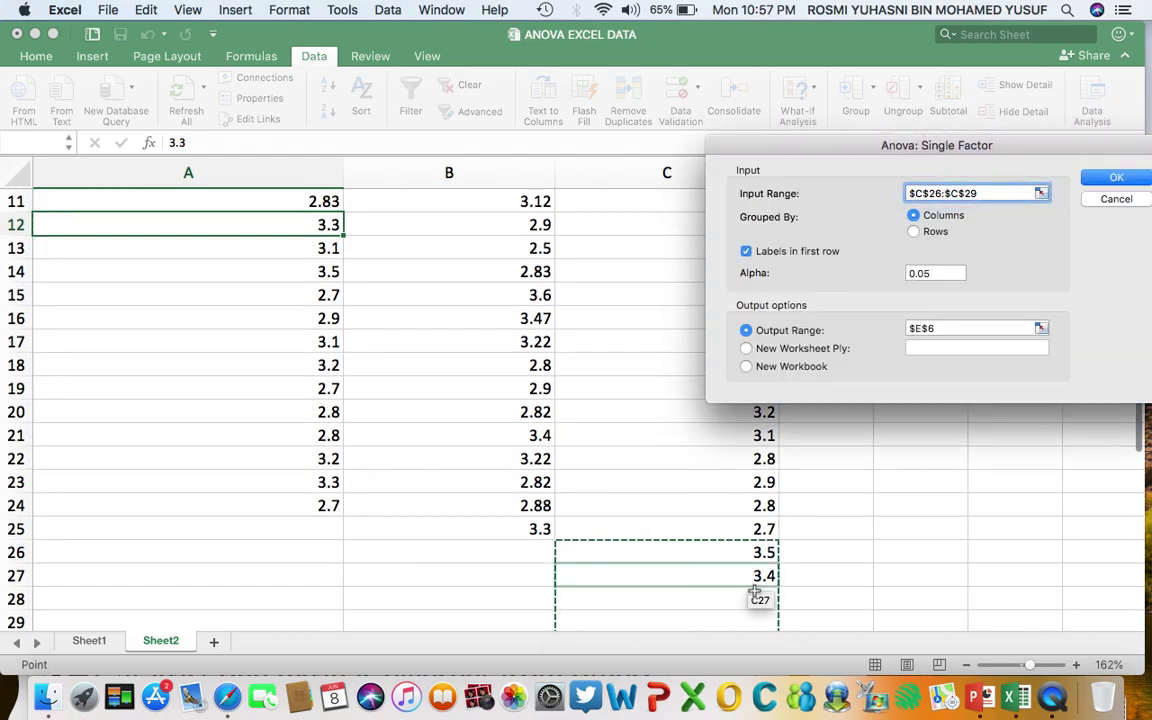
Replace the wrong input range with $A$9:$C$27, covering the group labels and all CGPA scores.
left_click(996, 193)
key("BackSpace")
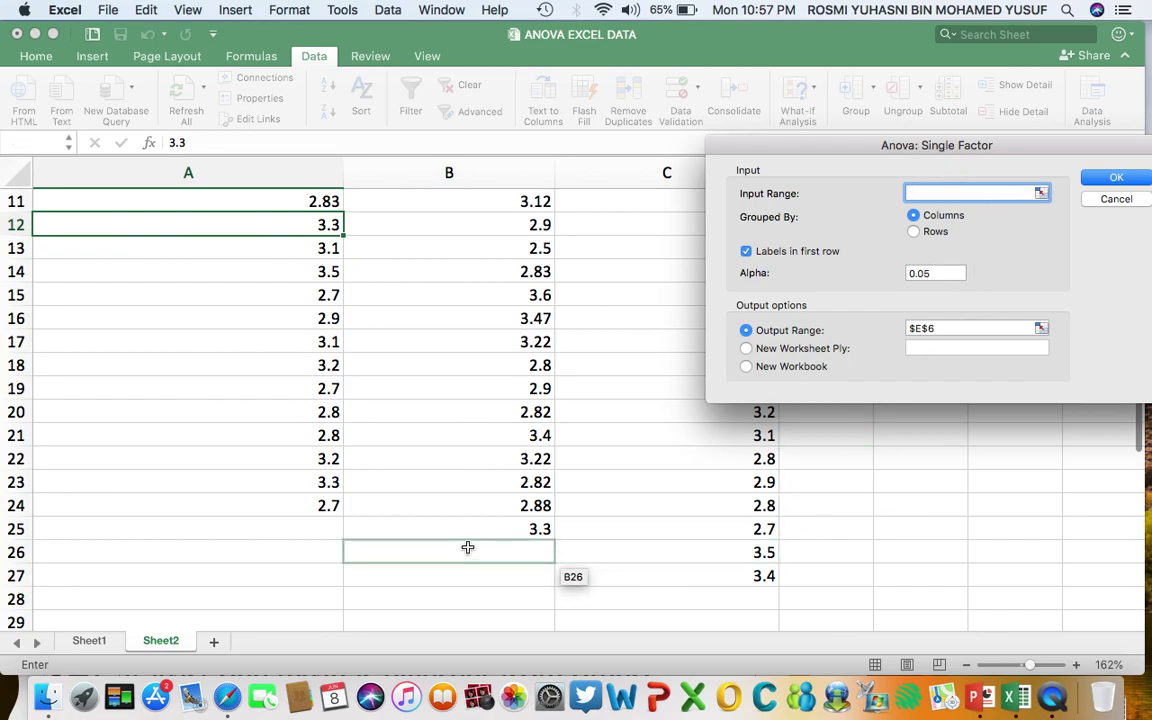
scroll(468, 548, "up", 5)
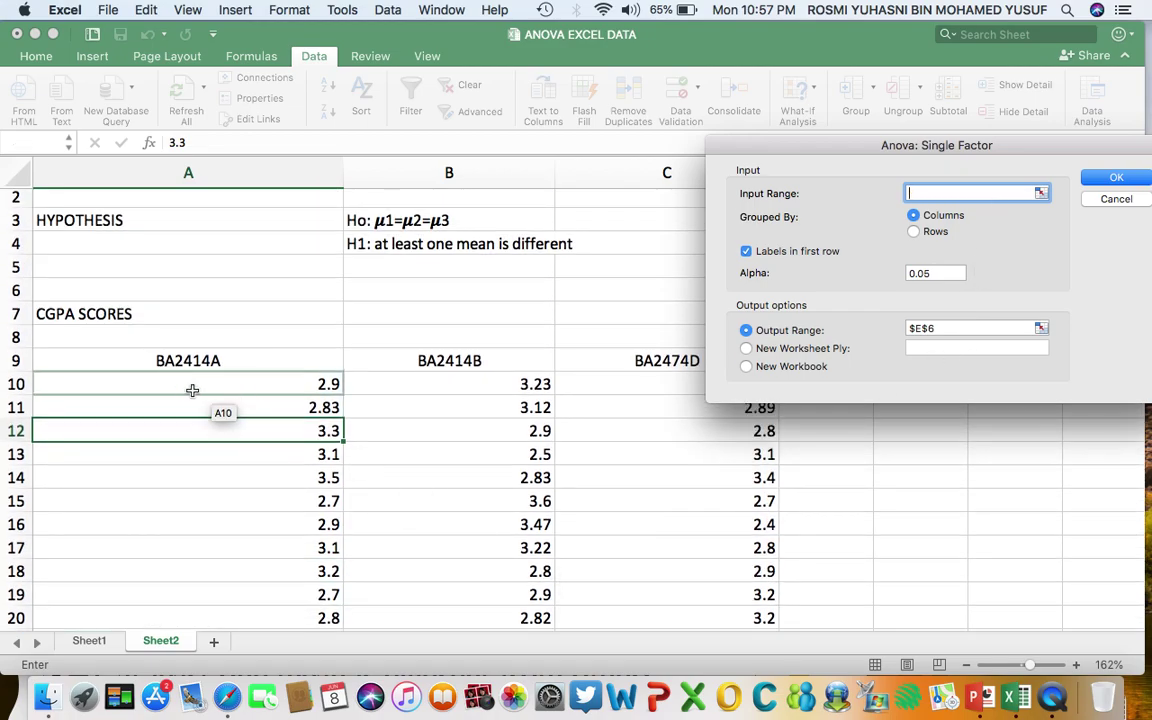
left_click_drag(159, 360, 733, 576)
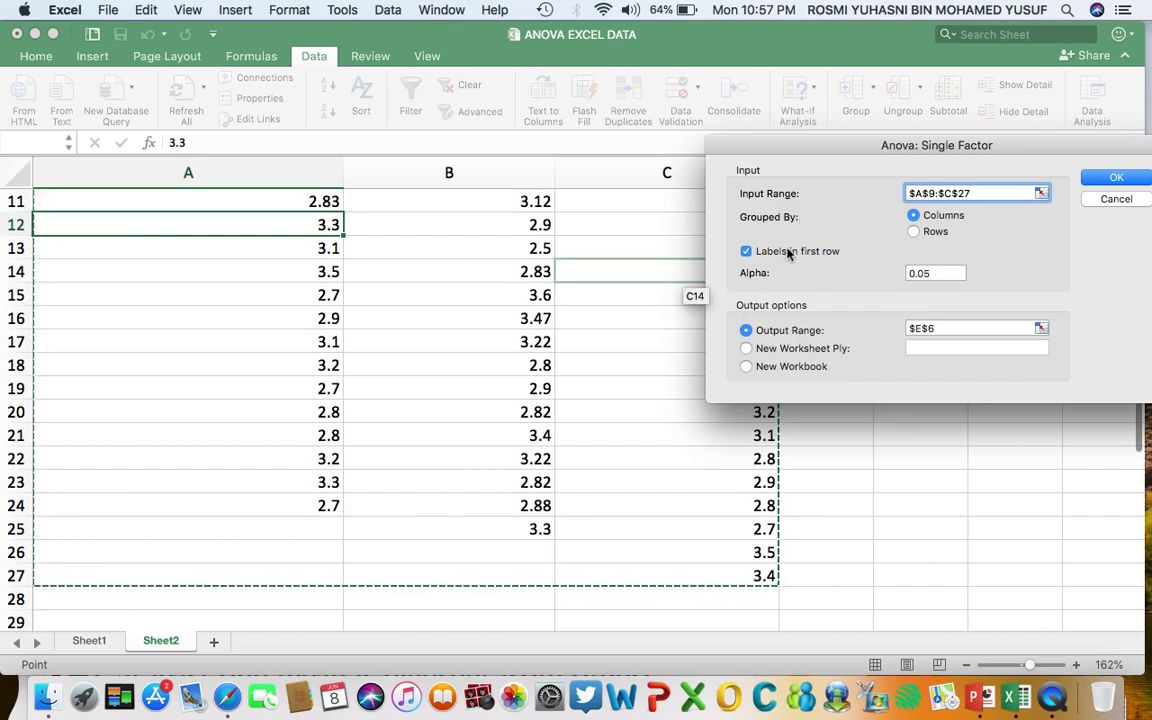
Set the output range to $E$9 and run the single-factor ANOVA.
scroll(501, 309, "up", 5)
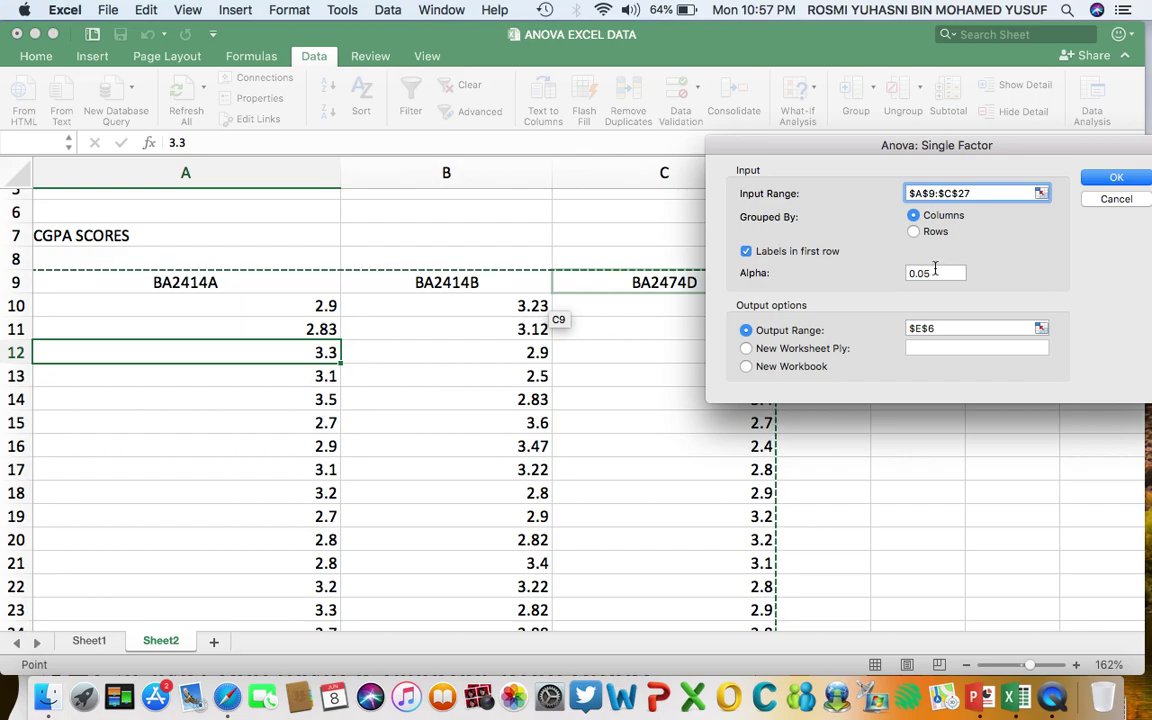
left_click(948, 273)
left_click(958, 327)
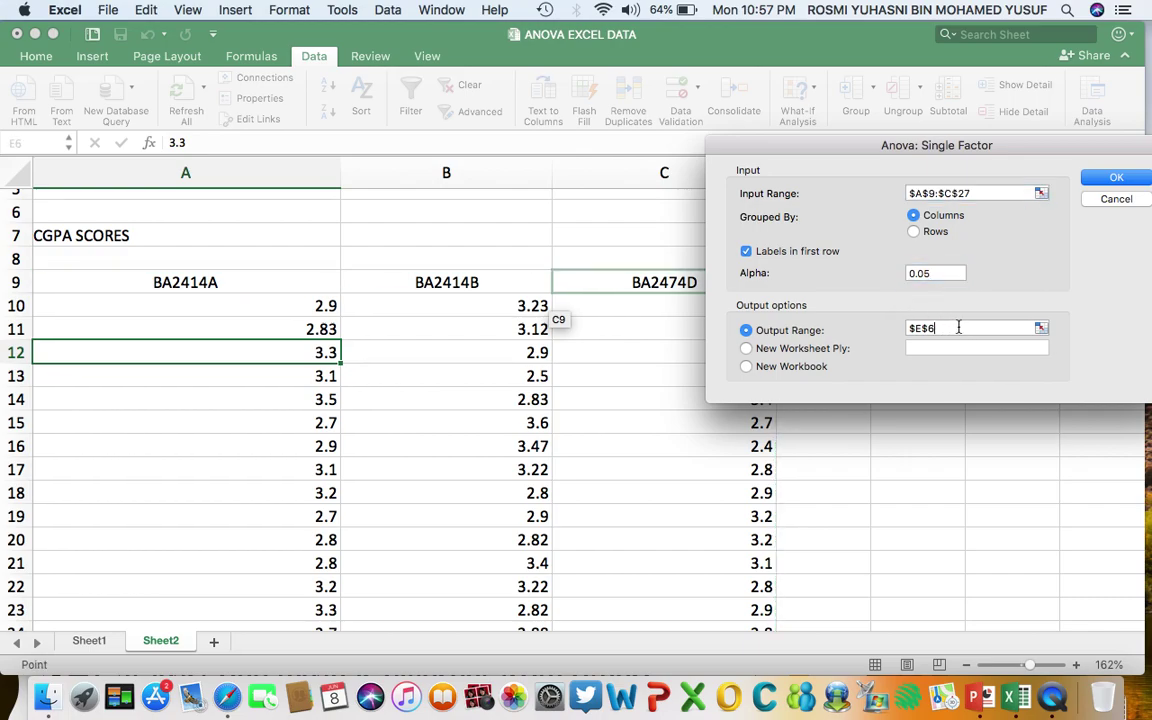
key("BackSpace")
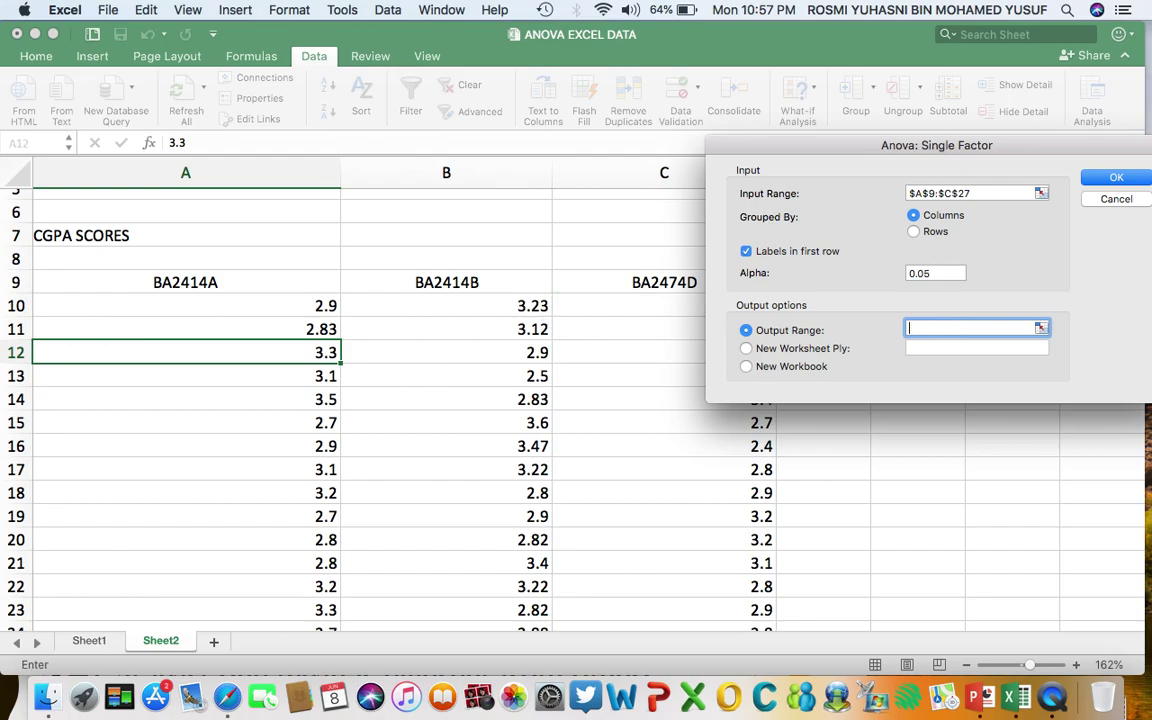
scroll(553, 386, "right", 5)
scroll(553, 386, "up", 3)
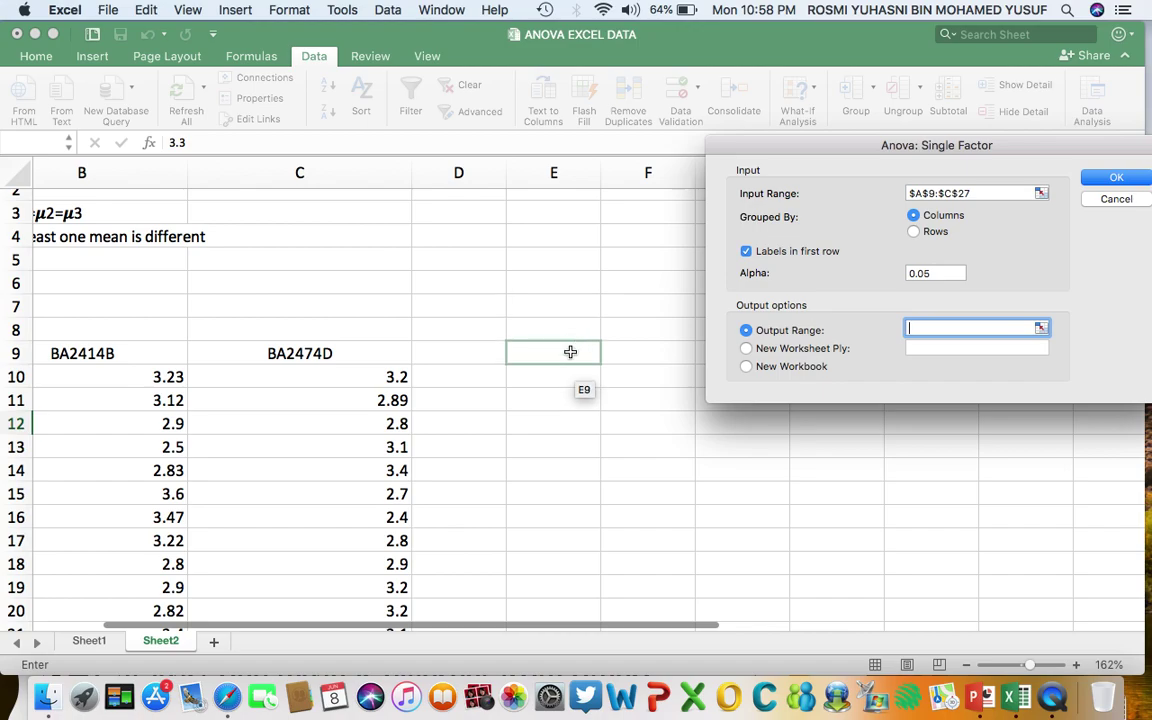
left_click(571, 352)
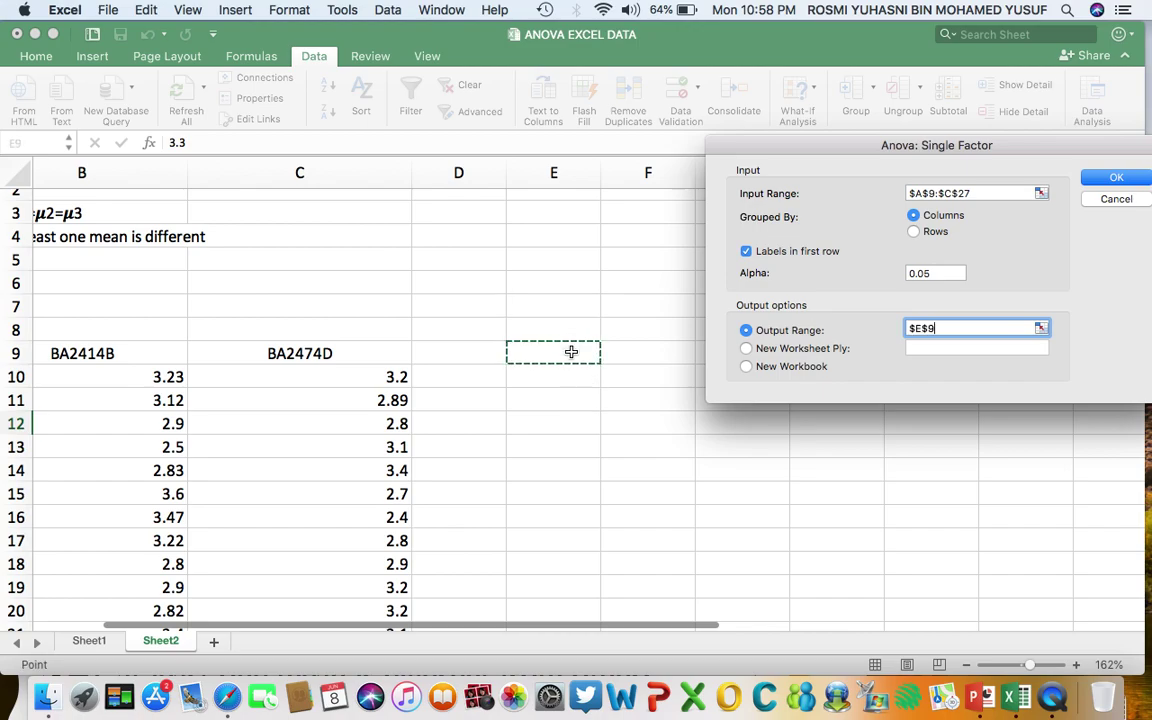
left_click_drag(1032, 146, 795, 147)
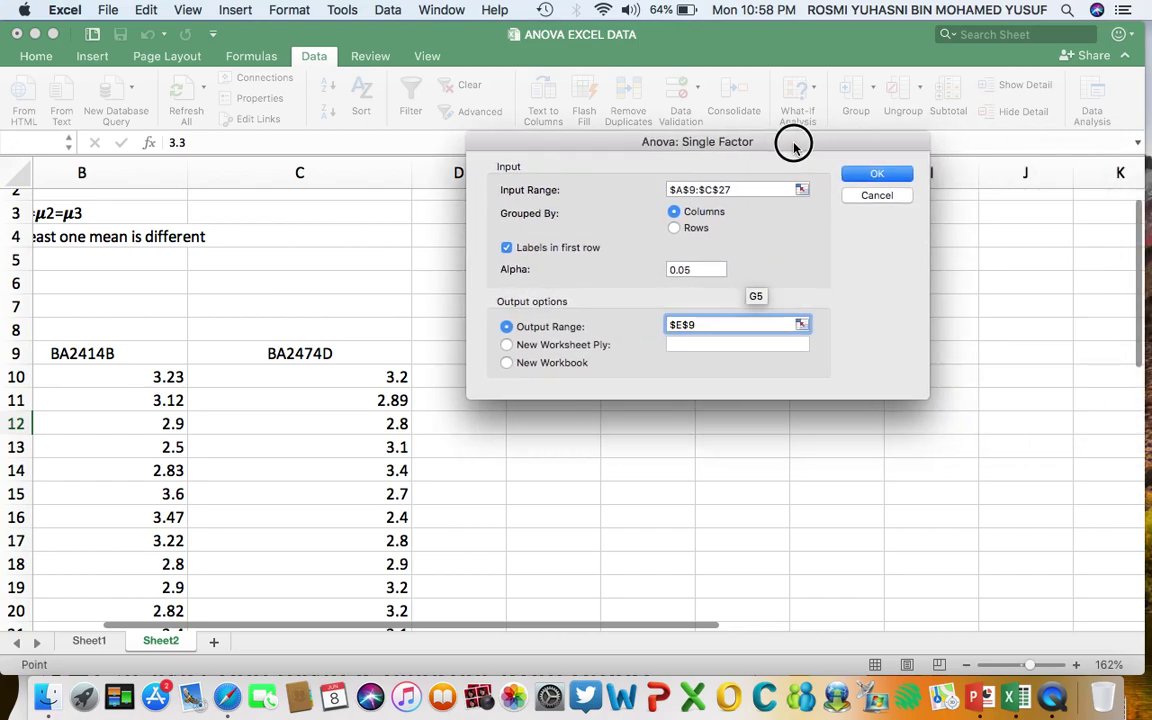
left_click(876, 174)
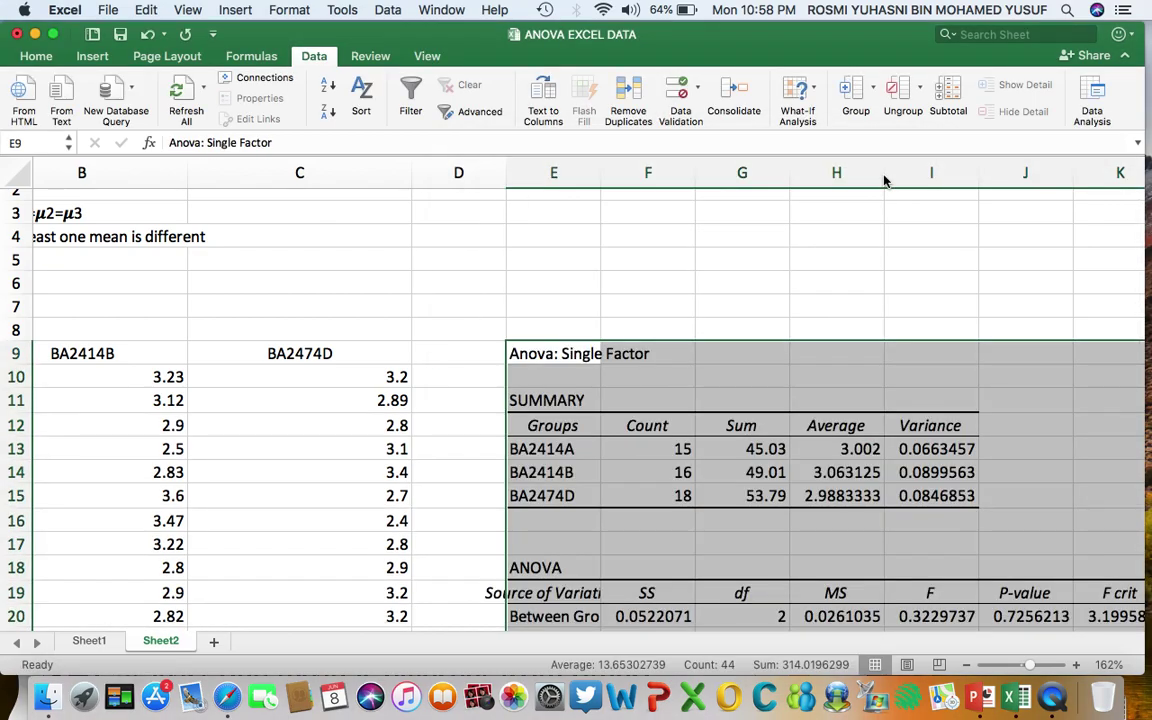
Widen column E to fit the Source of Variation labels in the ANOVA output and deselect the tables.
scroll(792, 244, "down", 5)
scroll(792, 244, "right", 2)
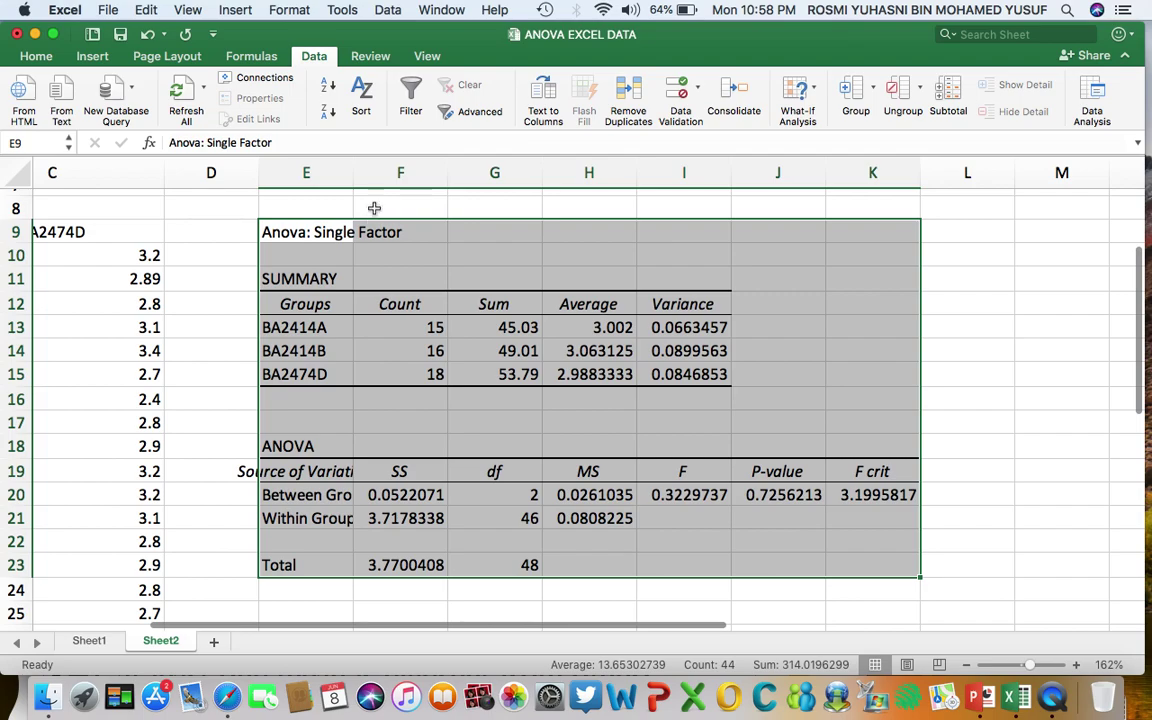
left_click_drag(355, 173, 416, 173)
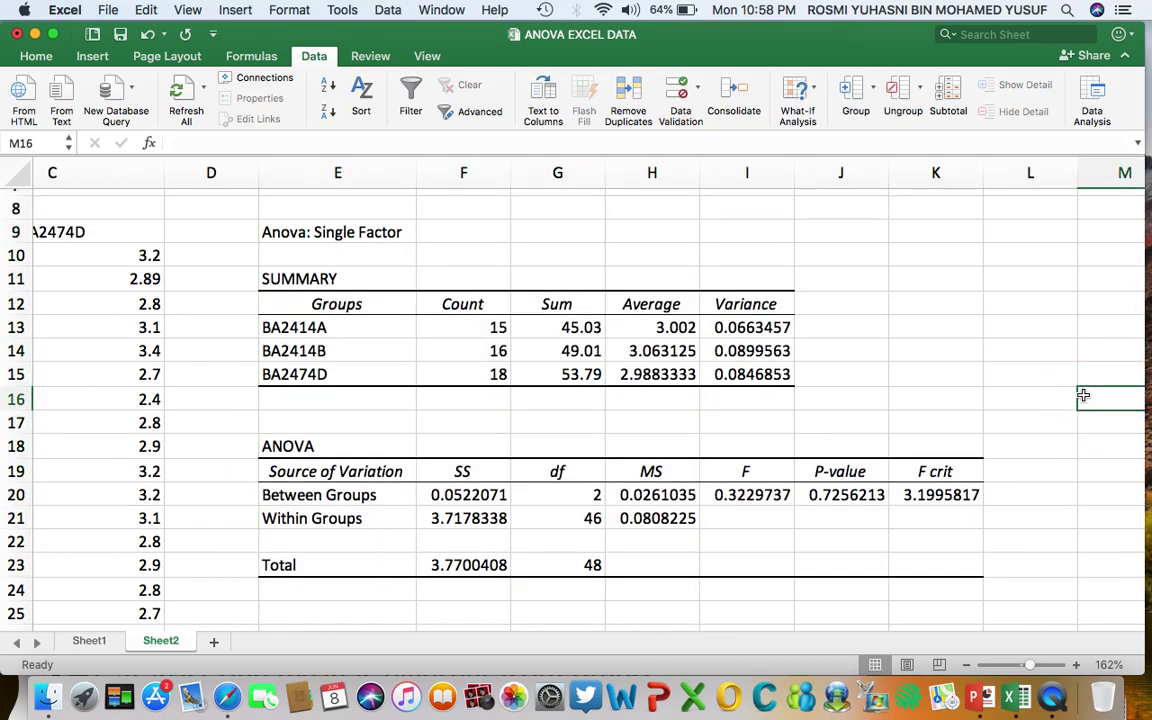
left_click(1085, 395)
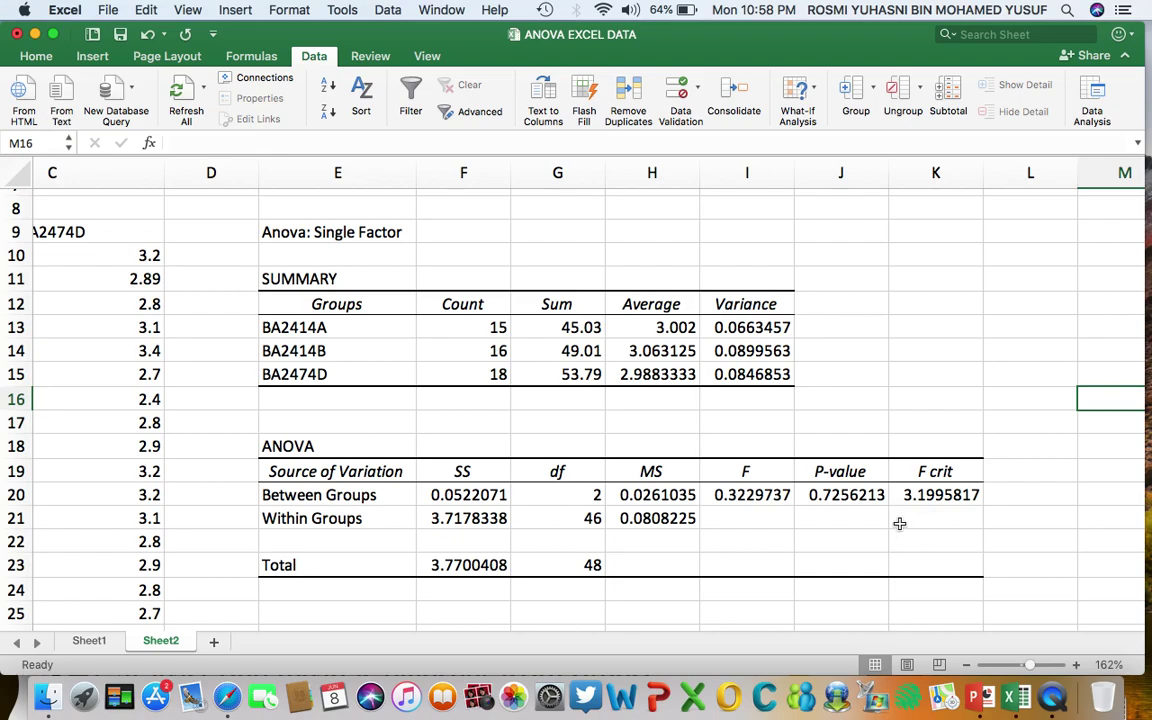
Select the F, P-value and F crit values in the Between Groups row, cells I20:K20.
left_click_drag(747, 494, 900, 490)
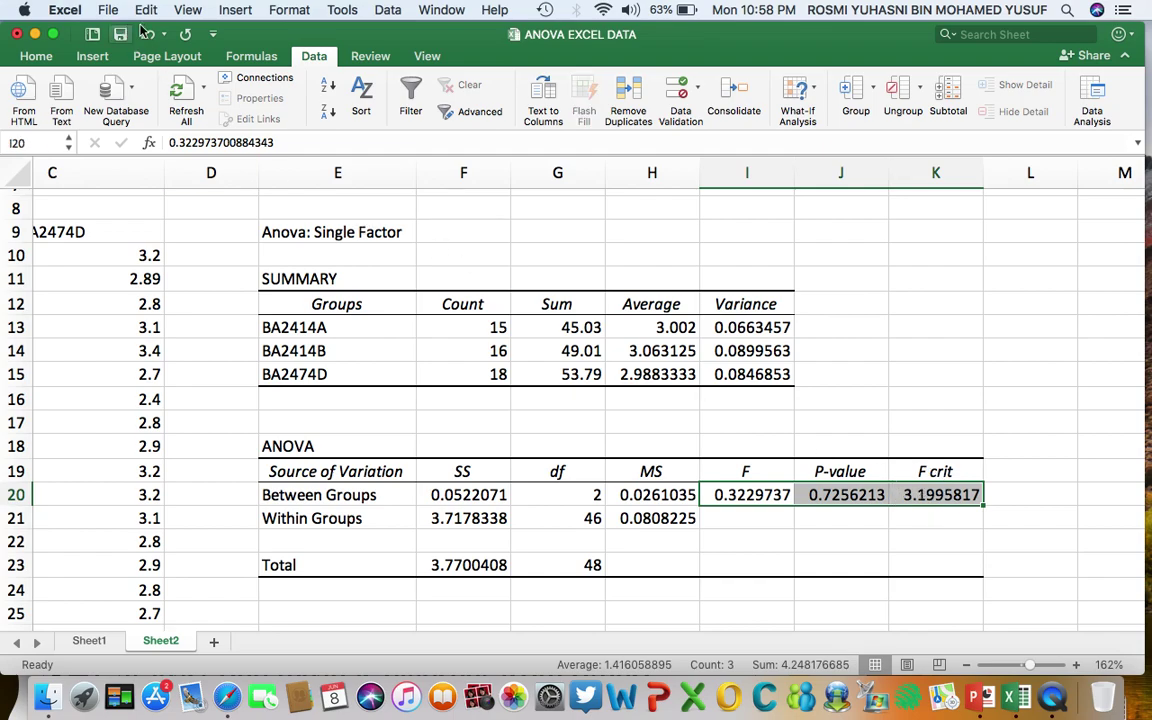
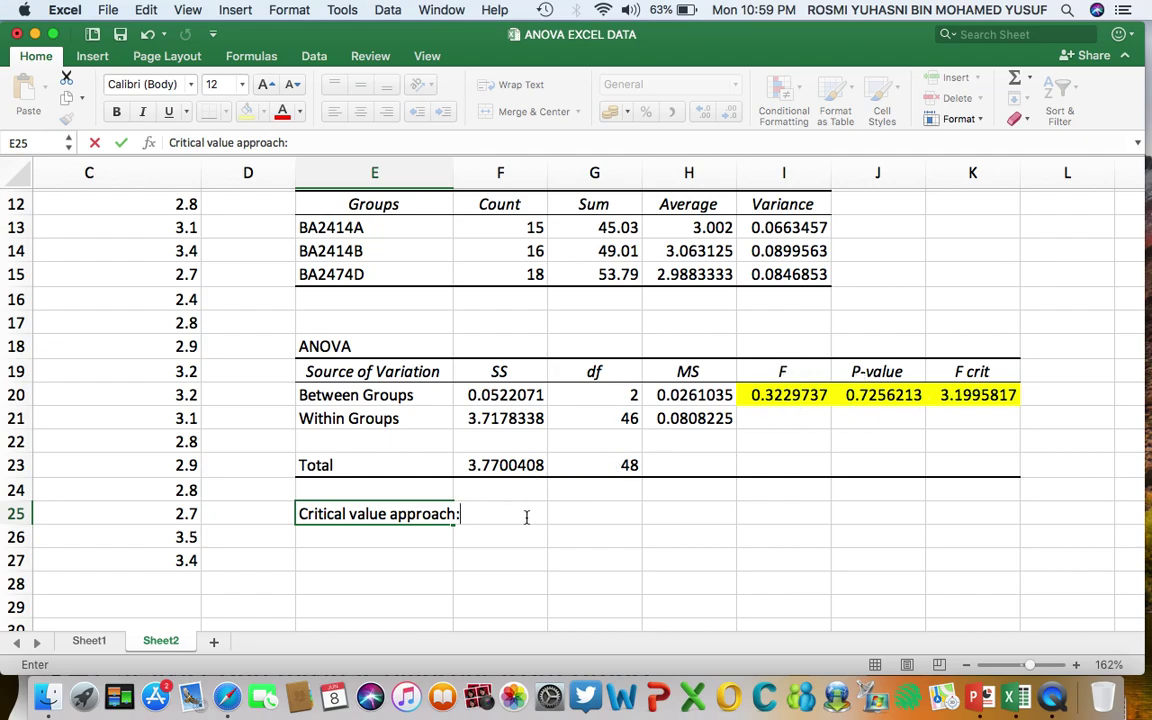
Finish the "Critical value approach:" label in E25 and widen column E to fit it.
left_click(571, 508)
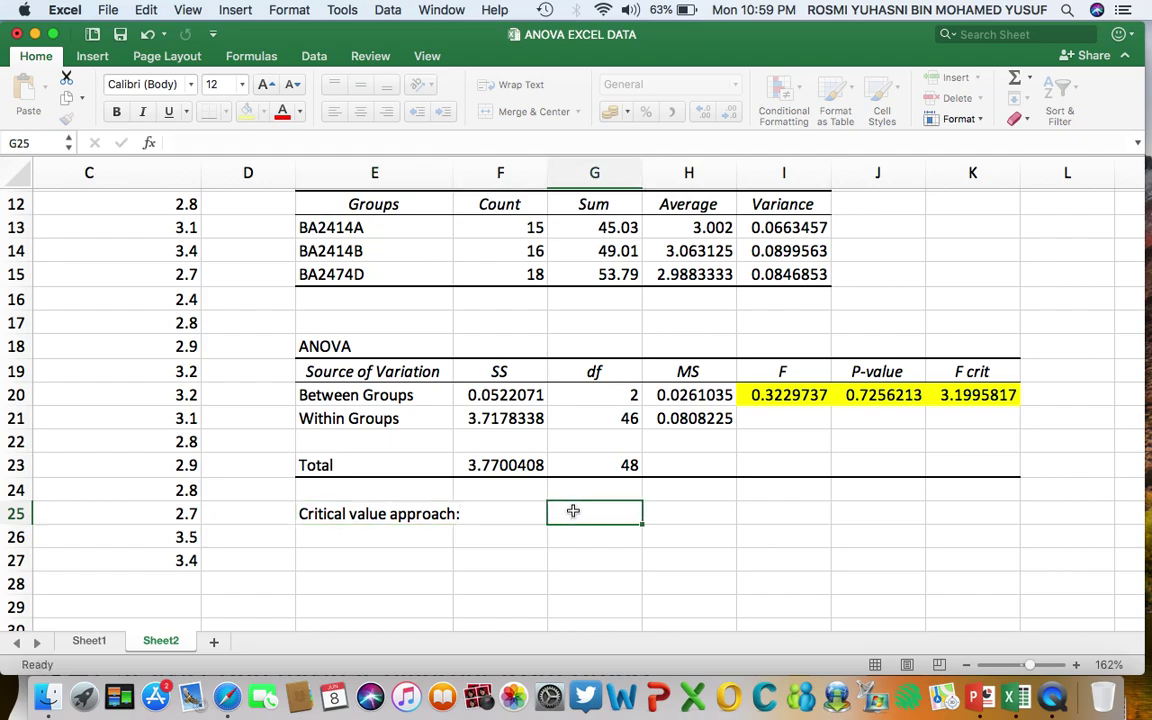
left_click(390, 513)
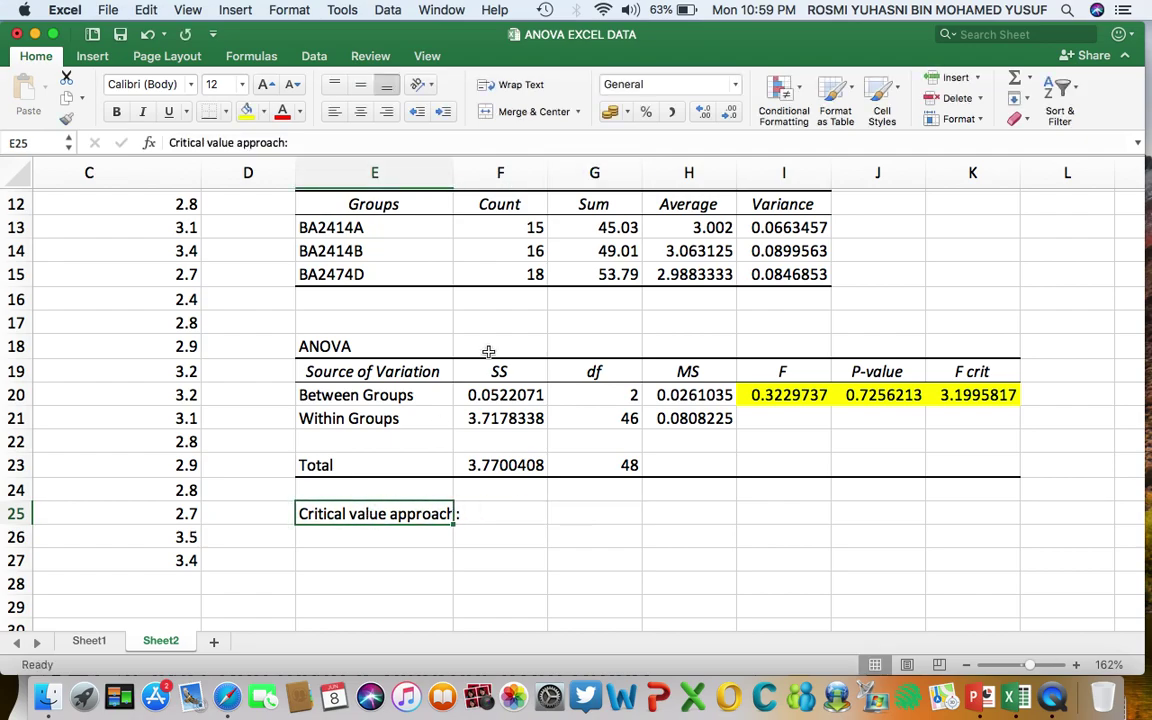
left_click_drag(454, 176, 493, 177)
Enter the comparison "0.32 < 3.2" in F25 beside the critical value approach label.
left_click(543, 513)
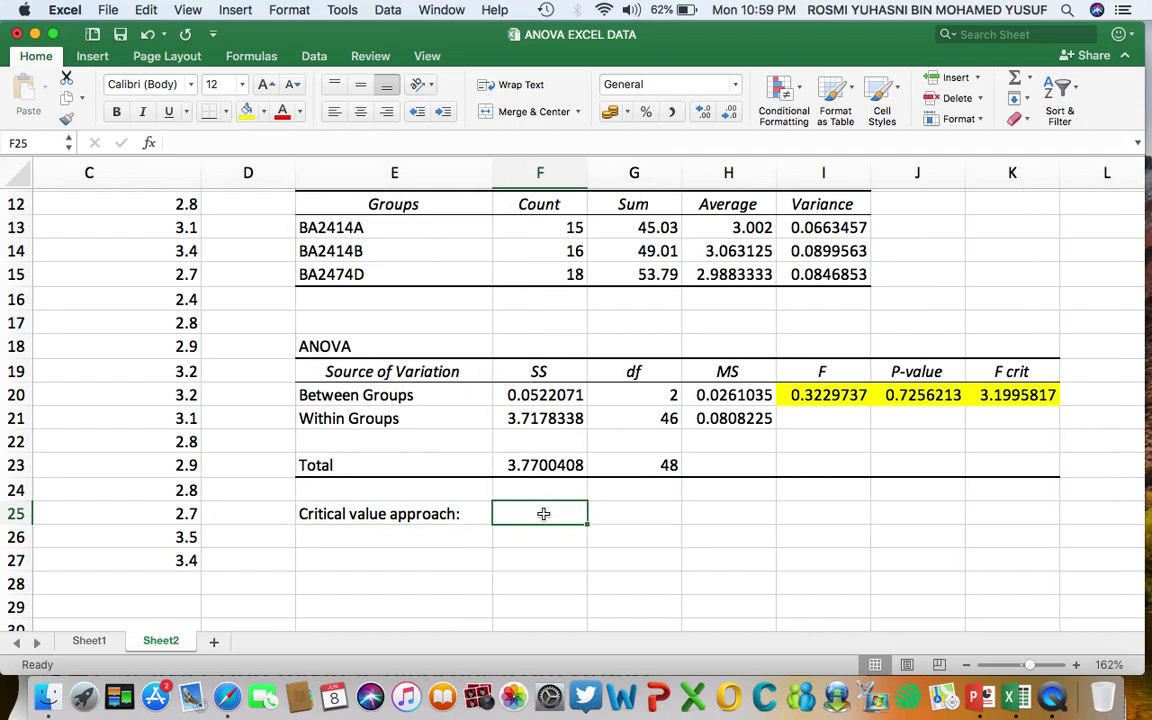
type("0")
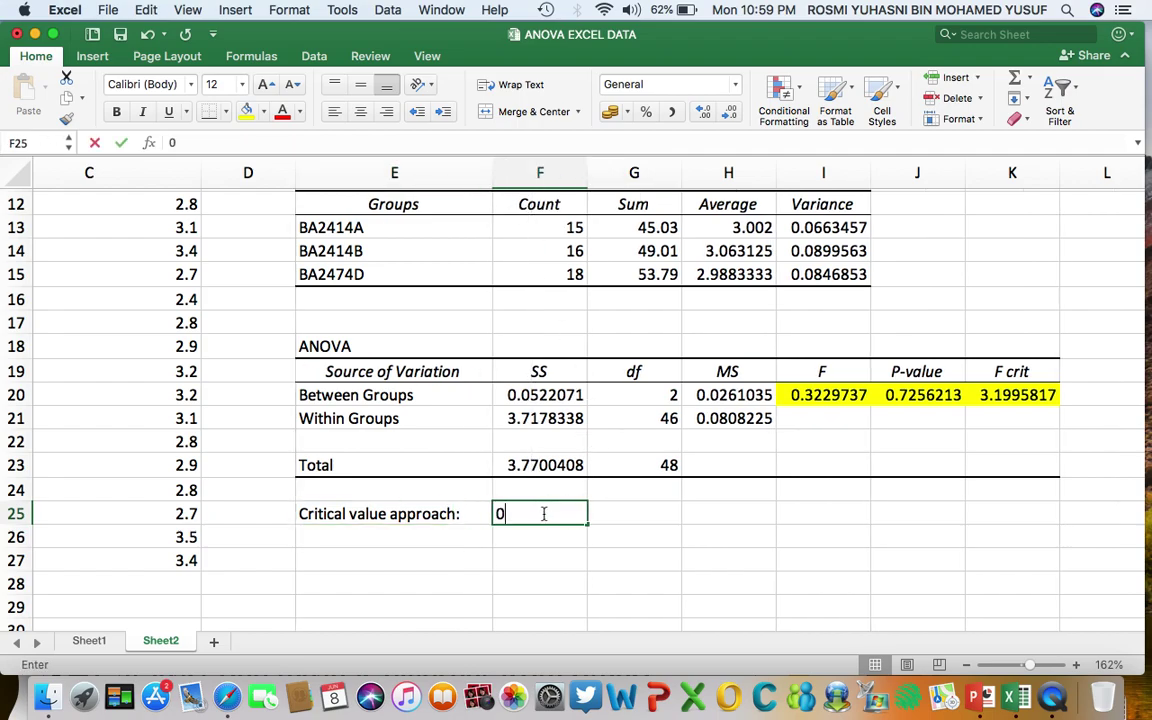
type(".32")
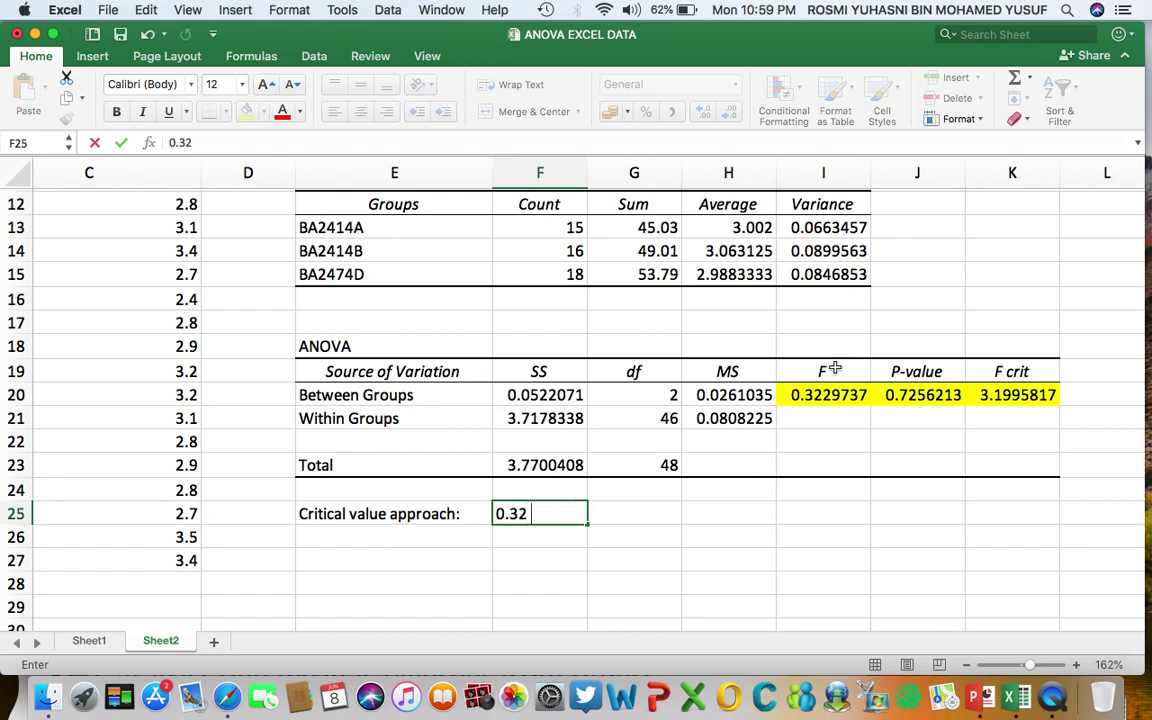
type(" < 3.2")
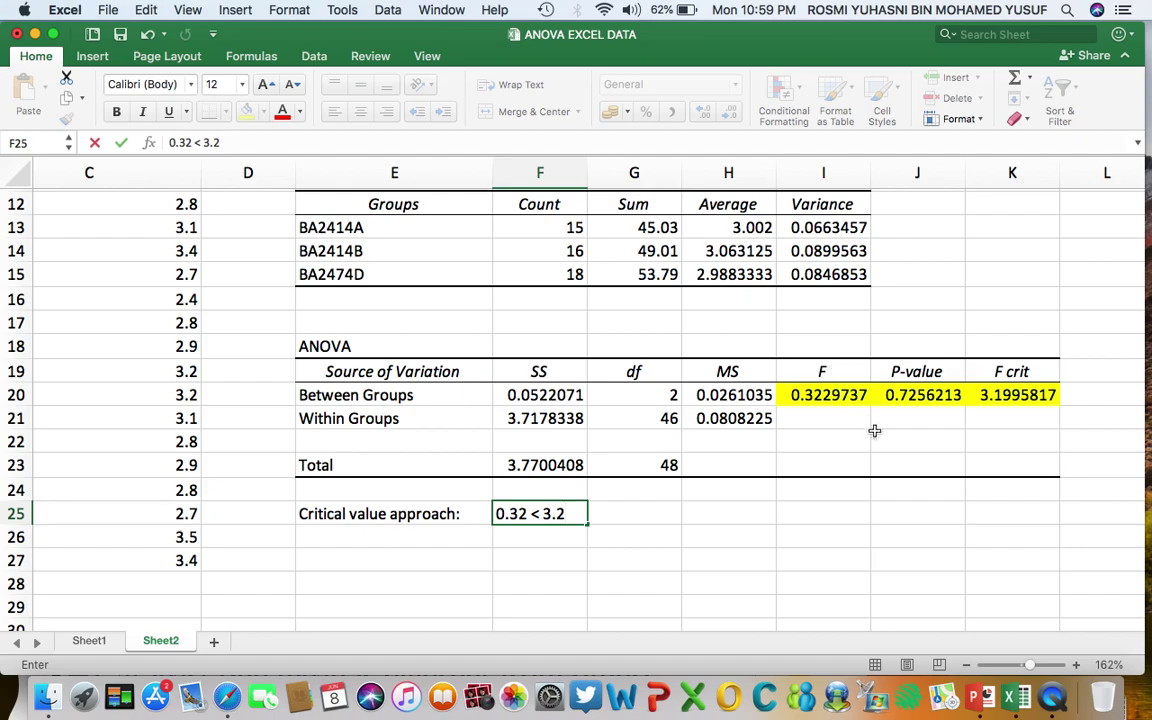
Enter "F < F critical value" in F26 and widen column F to fit the text.
left_click(532, 543)
type("F")
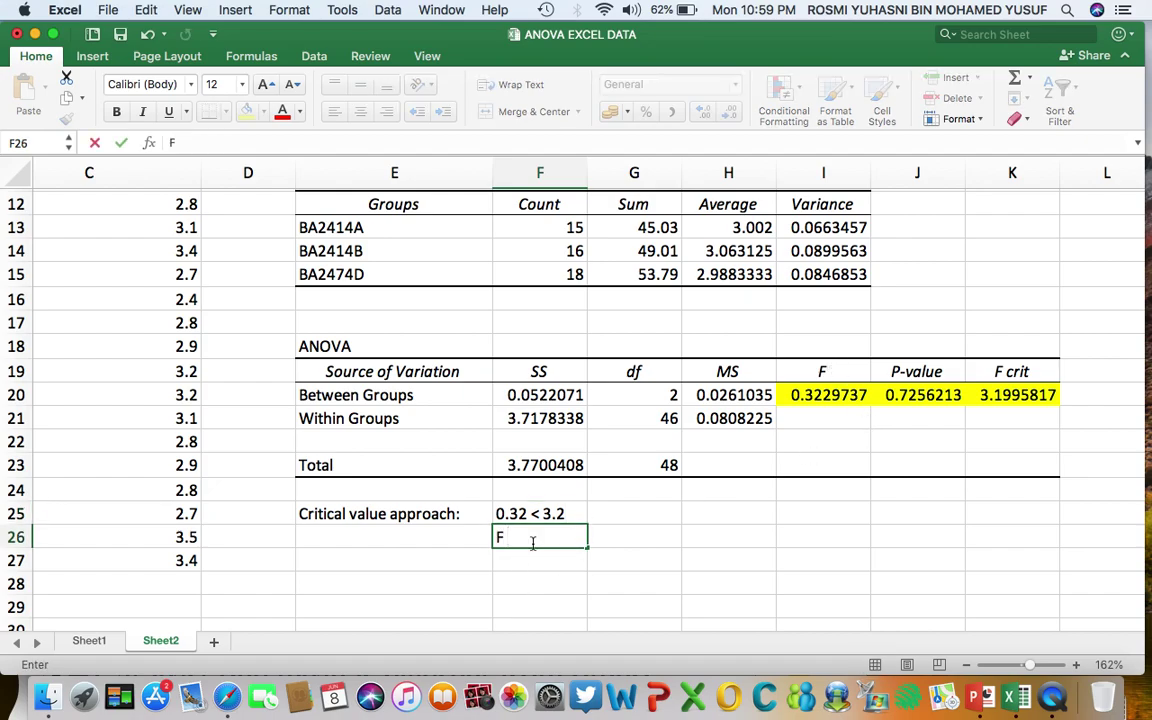
type(" < F critical ")
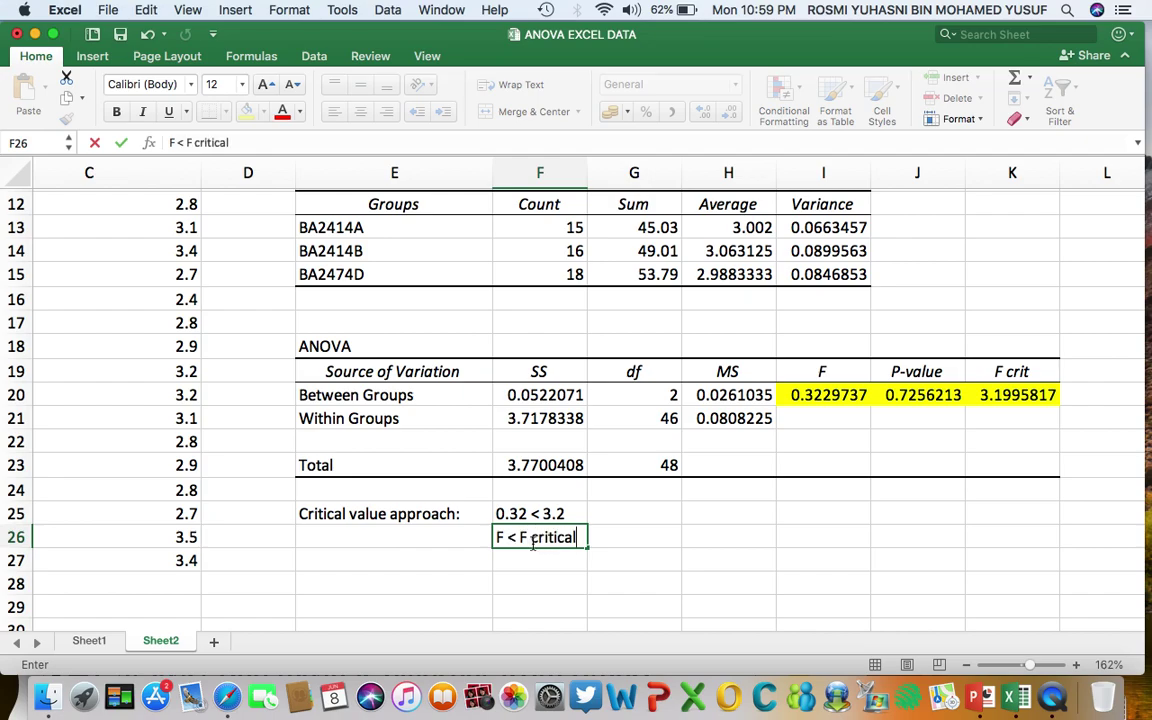
type("value")
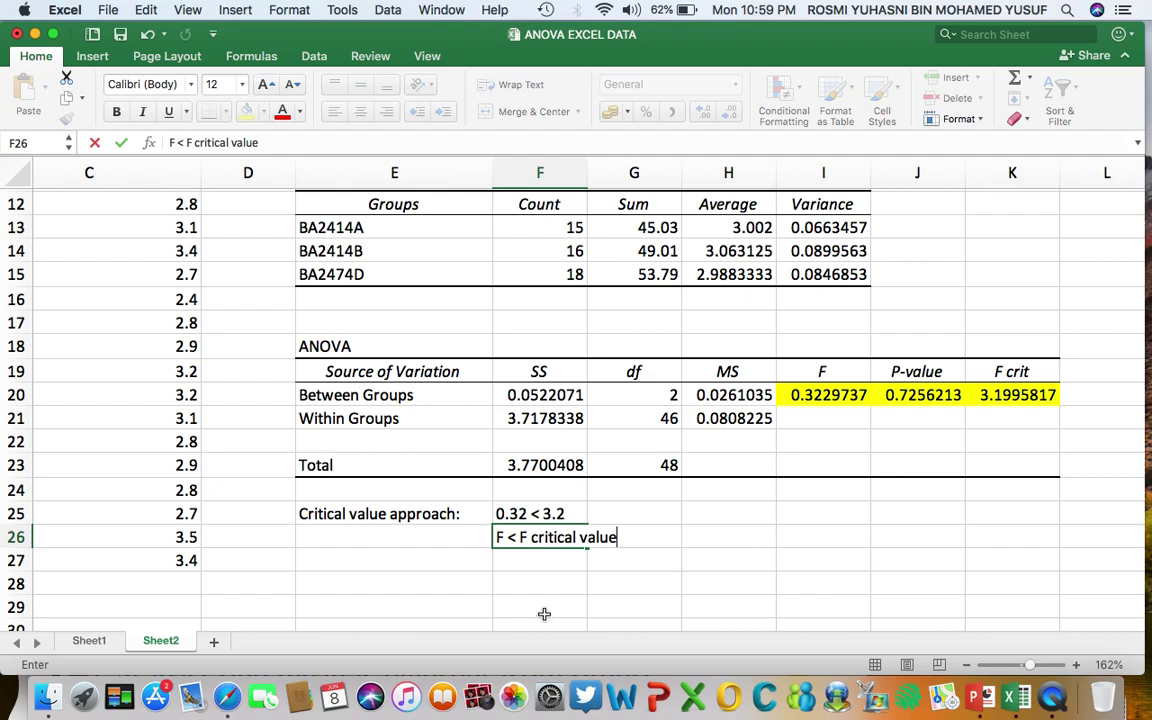
key("Return")
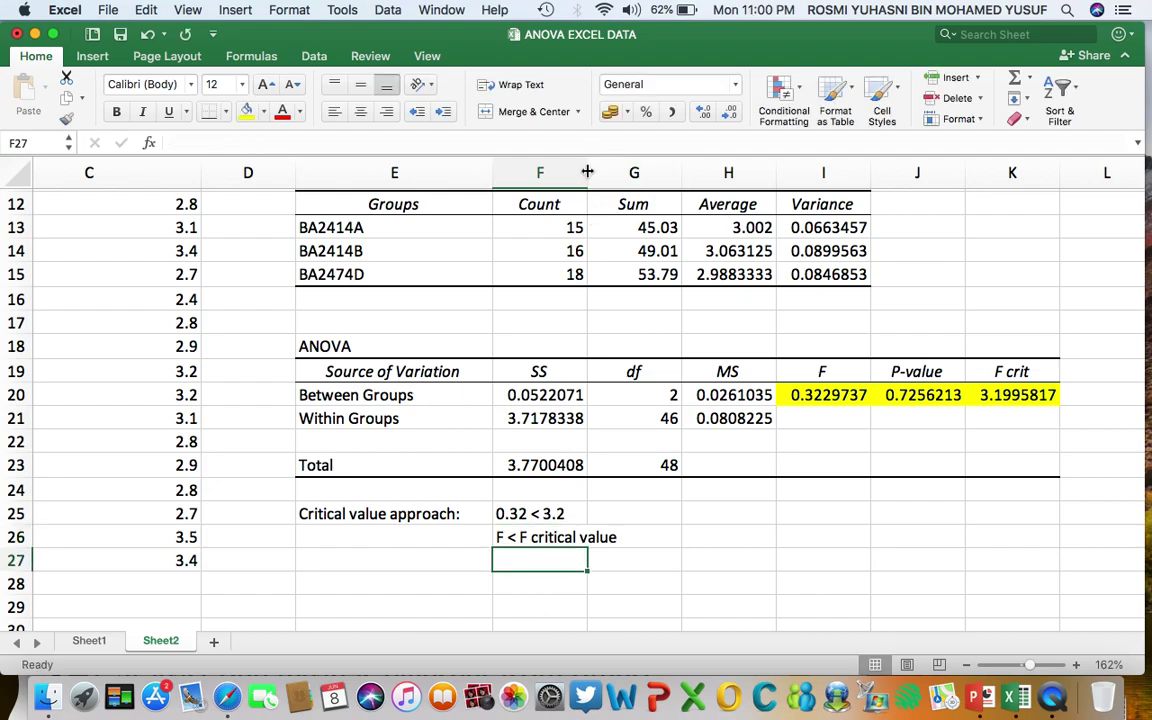
left_click_drag(588, 173, 635, 181)
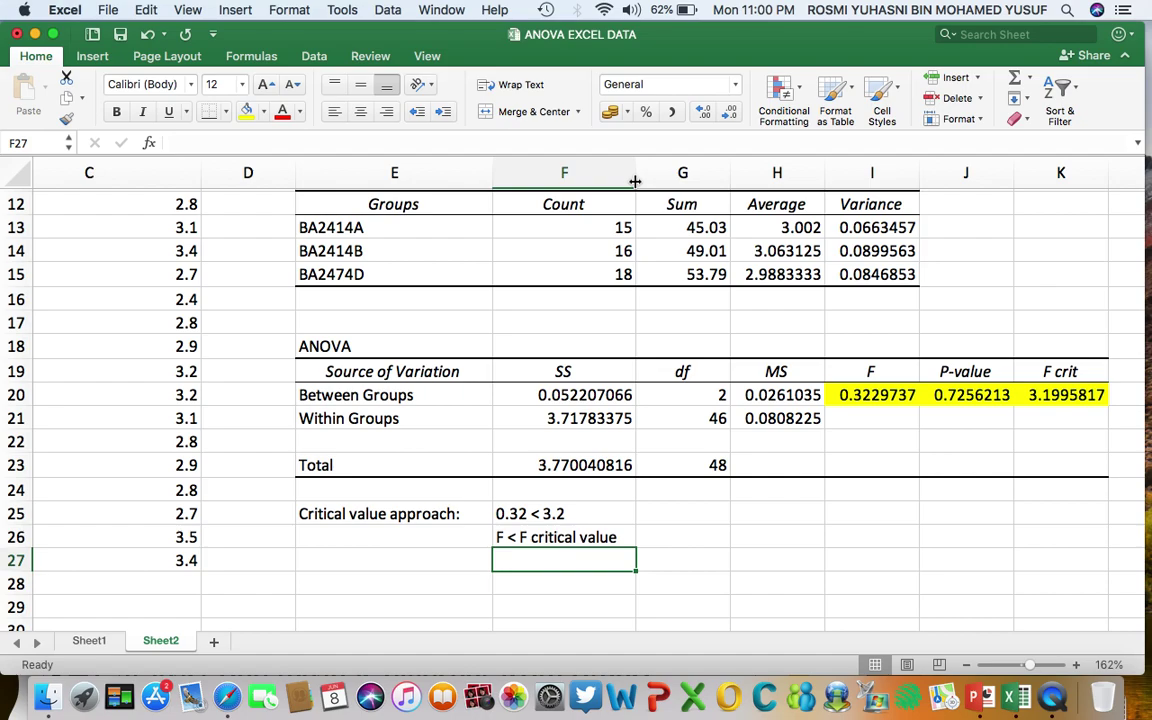
Enter the decision "Fail to reject Ho" in G26 for the critical value approach.
left_click(675, 539)
type("Fail t")
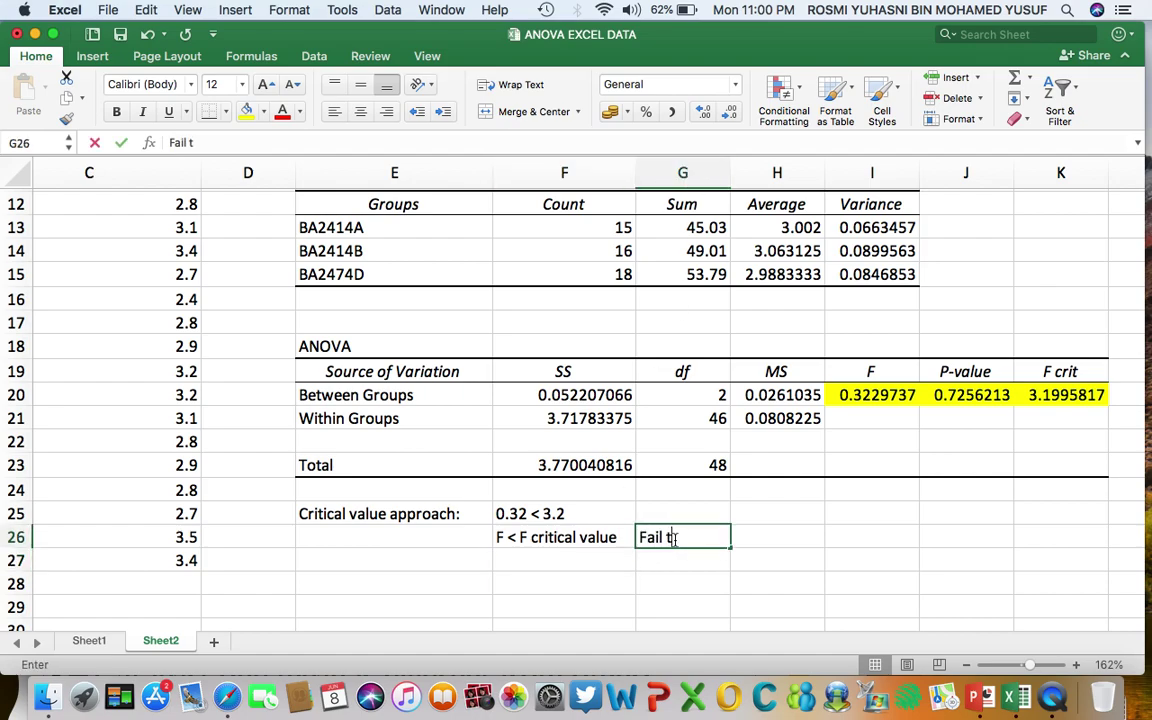
type("o reject H")
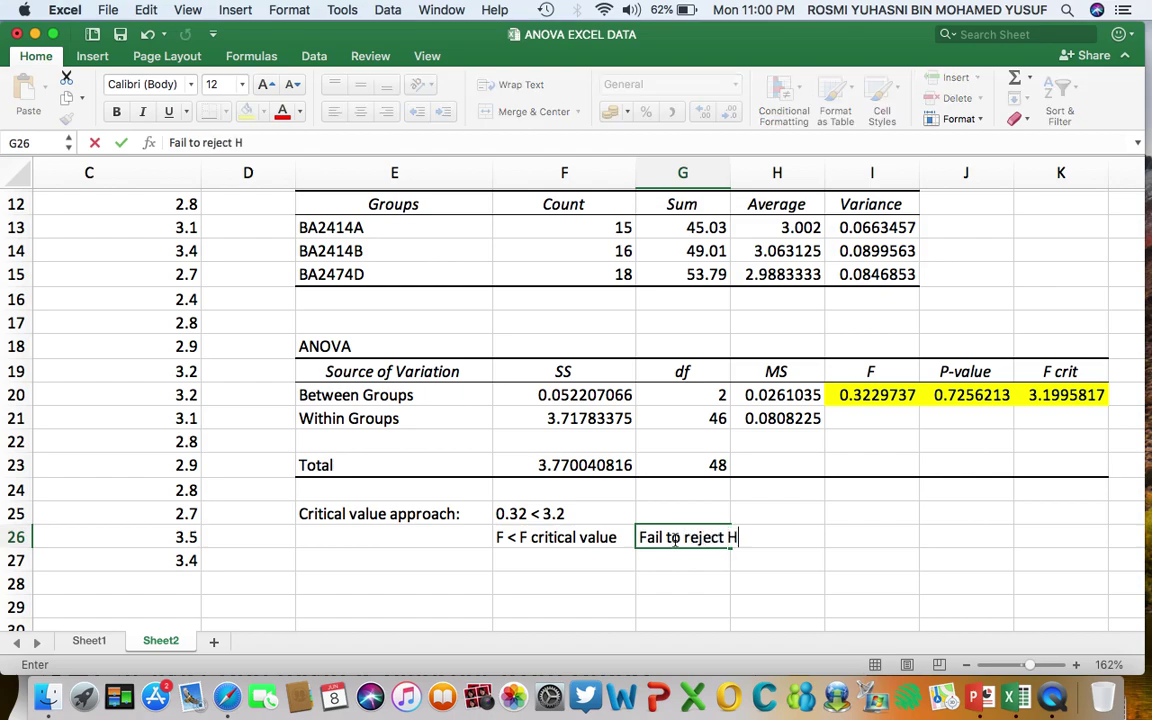
type("o")
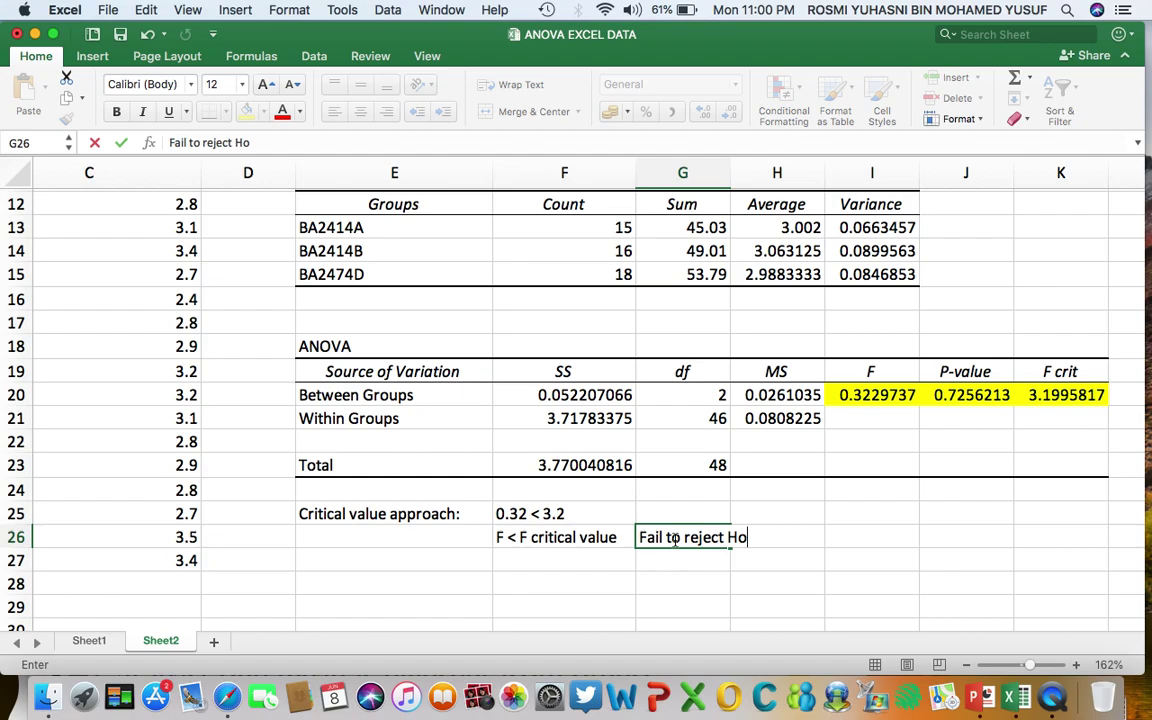
Label E28 "P Value appraoch" and enter the comparison "0.72 > 0.05" in F28.
left_click(358, 582)
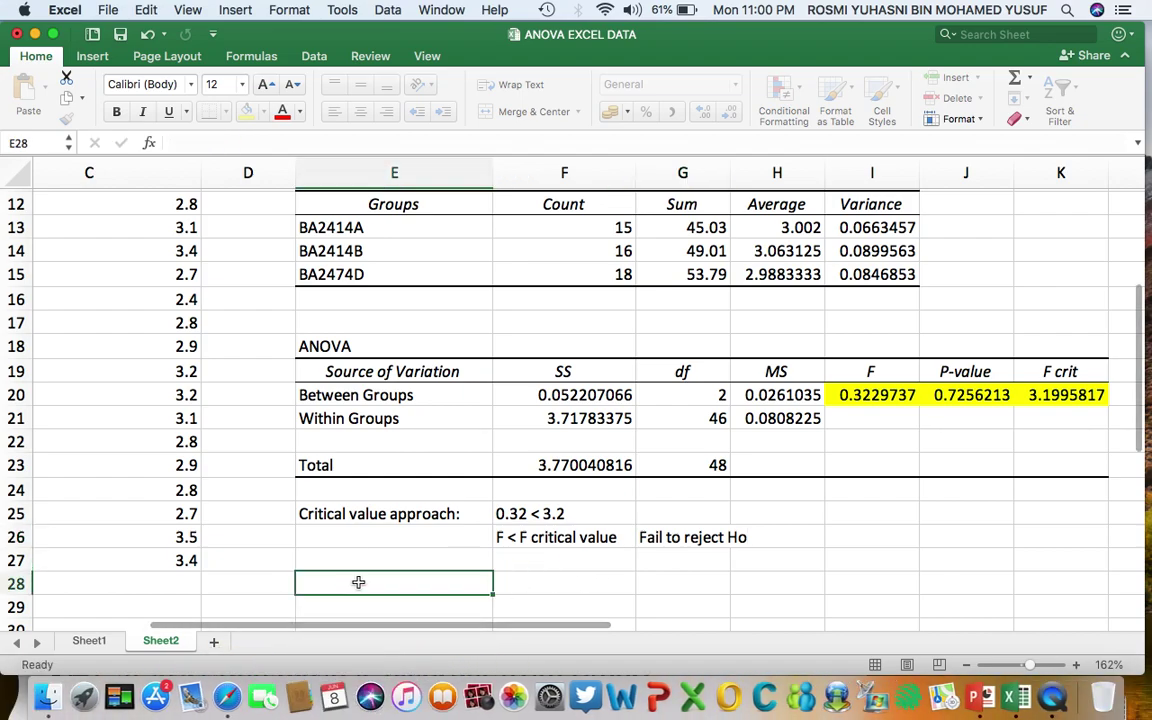
type("P Value")
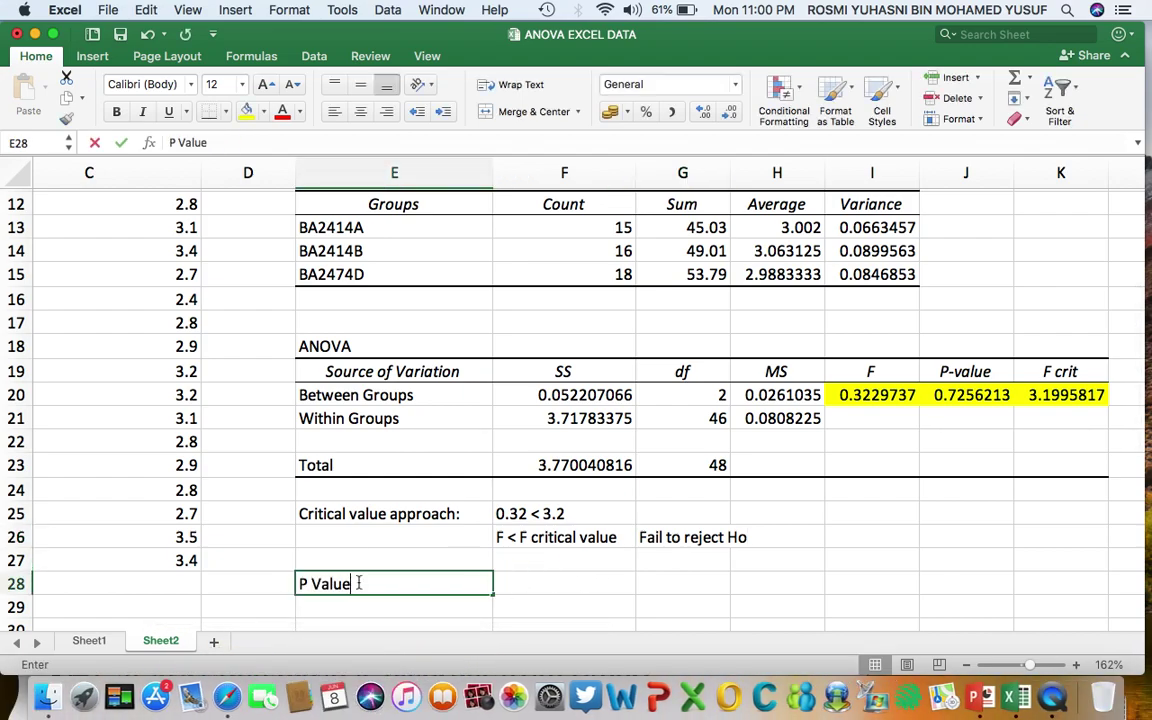
type(" appraoch")
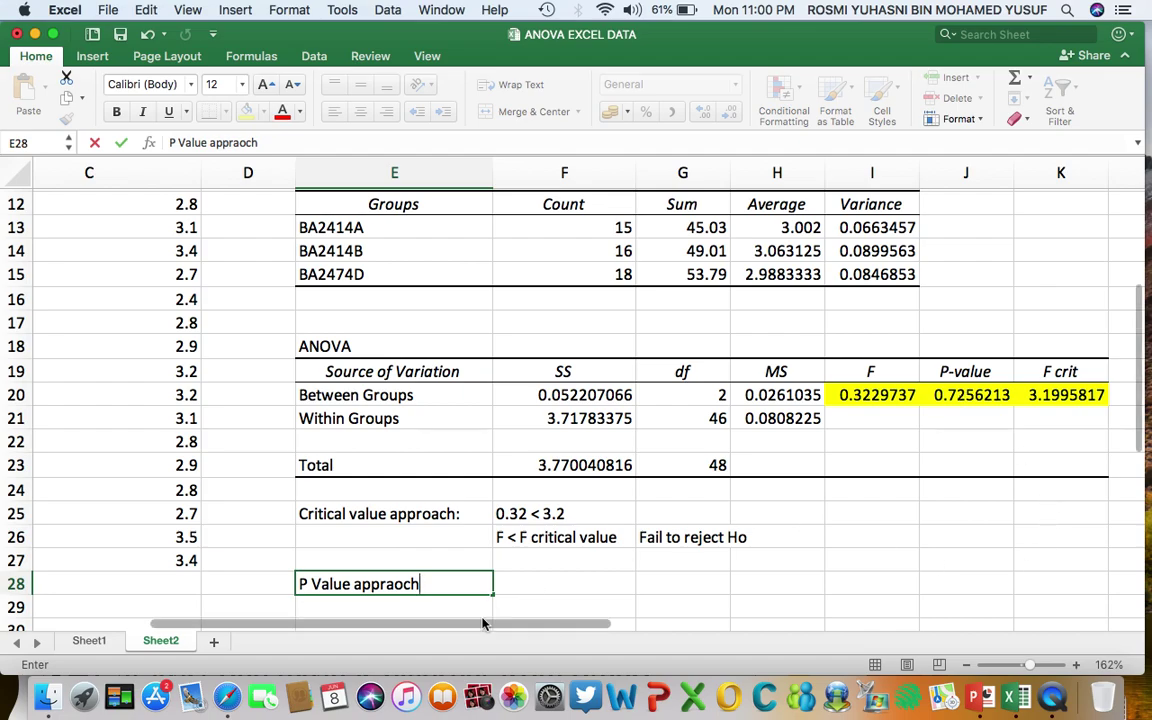
left_click(557, 582)
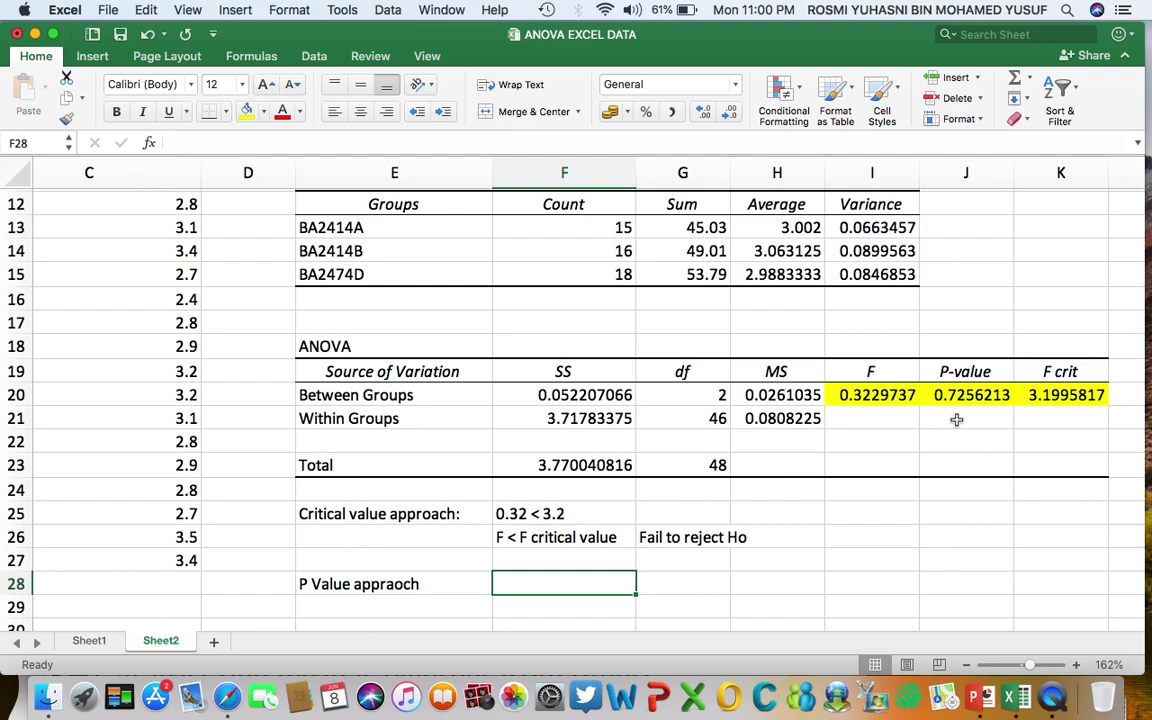
type("0")
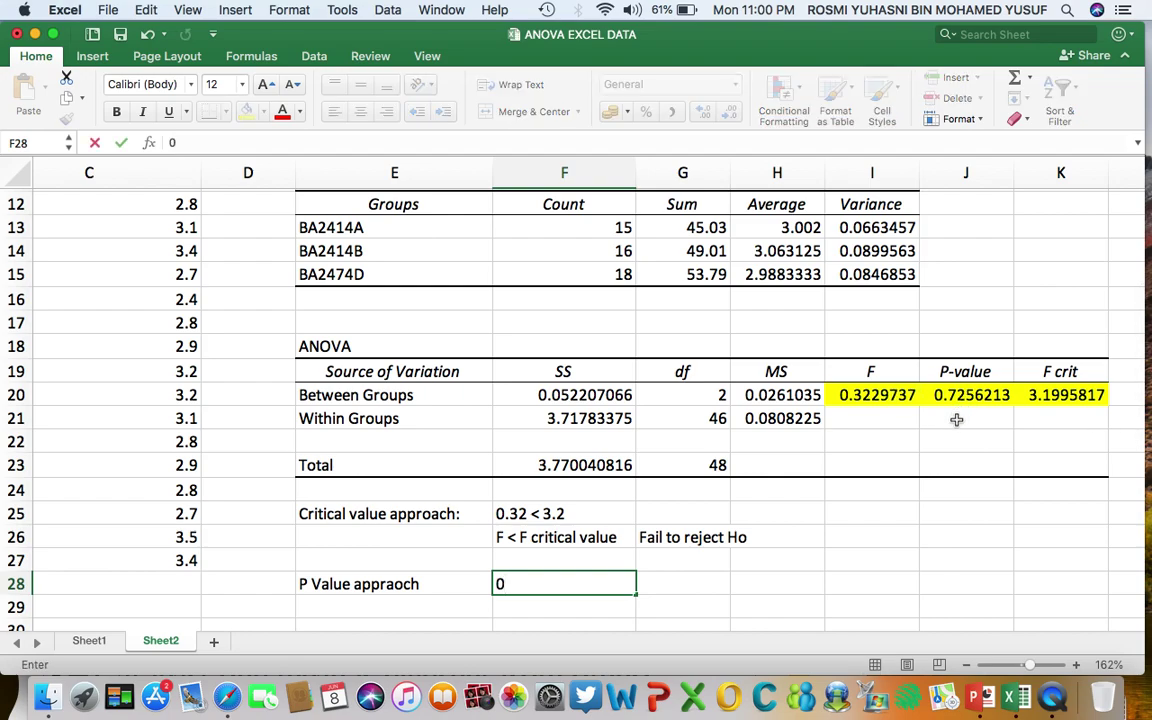
type(".72 > 0.05")
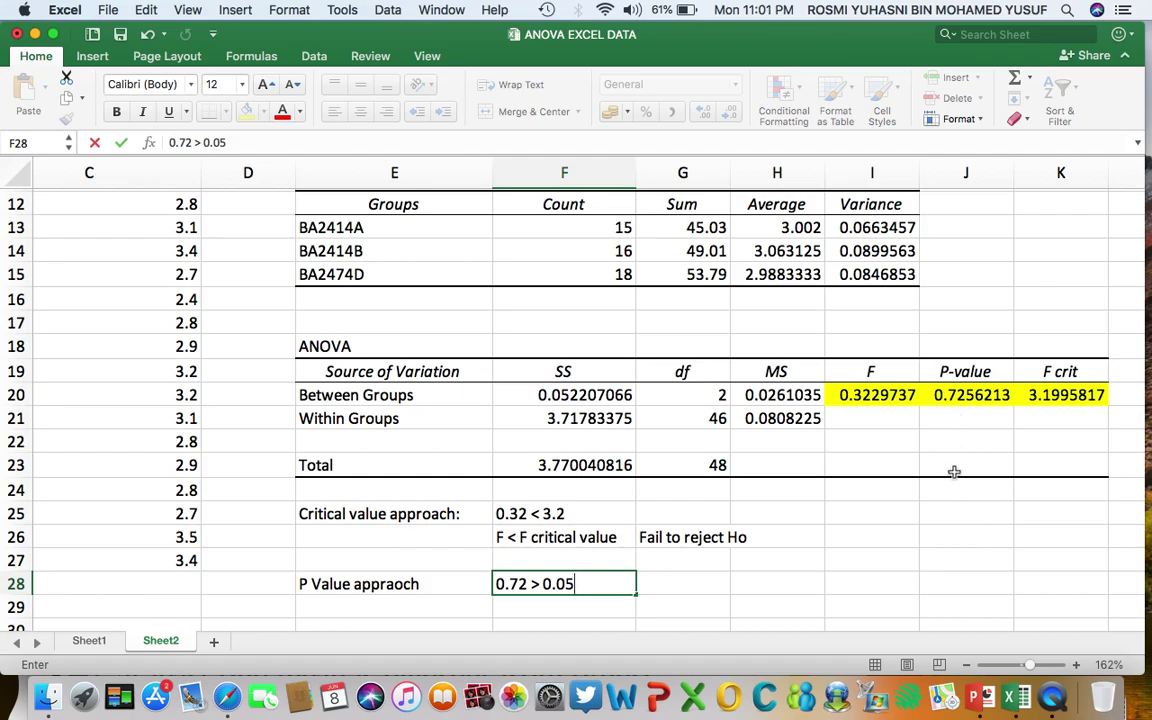
Enter "P value > sigma" in F29 and the decision "Fail to reject Ho" in G29.
left_click(567, 604)
type("P value ")
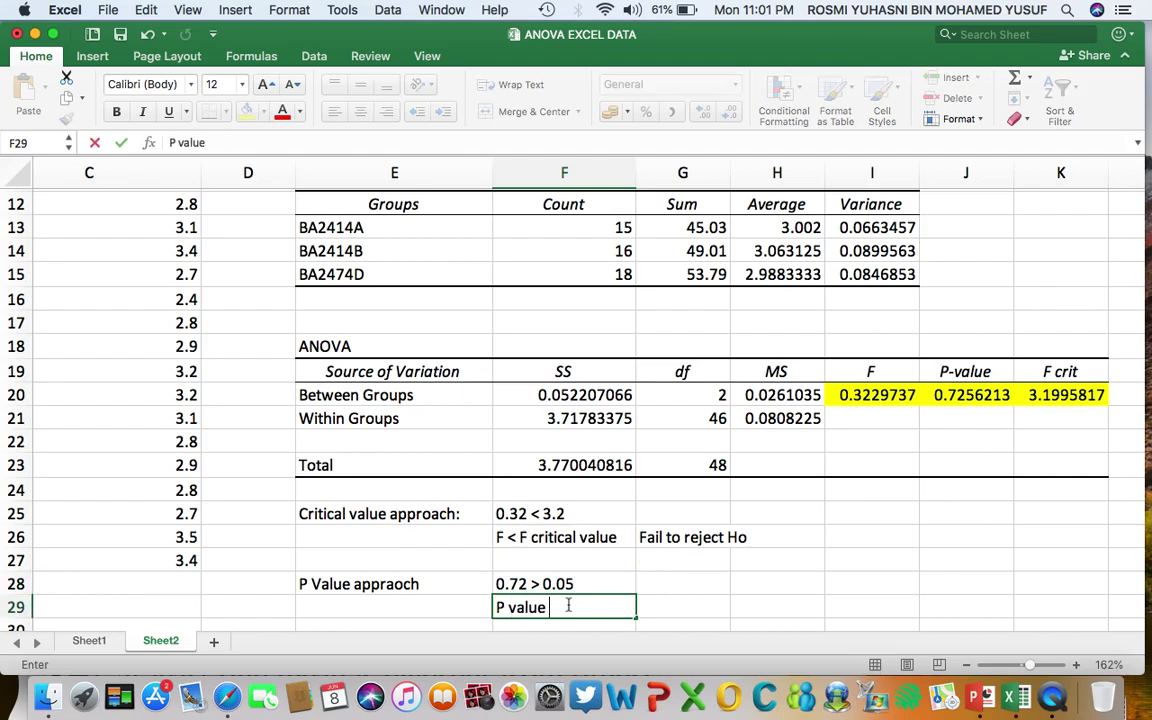
type("> sigma")
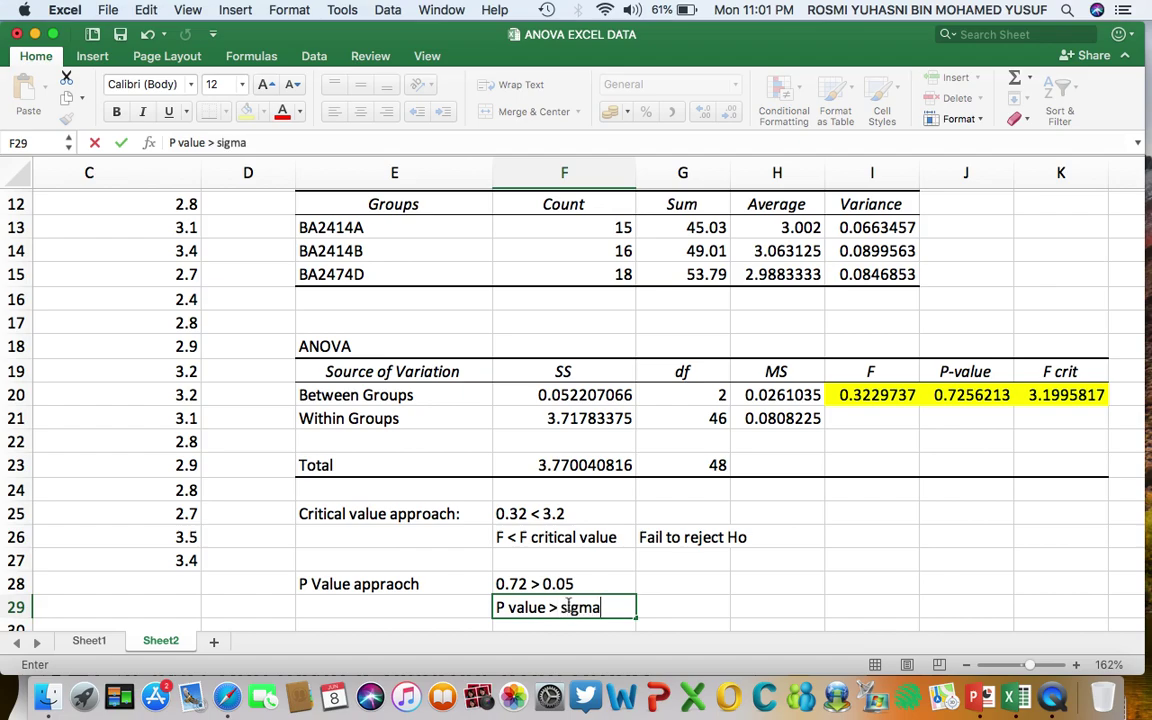
left_click(682, 605)
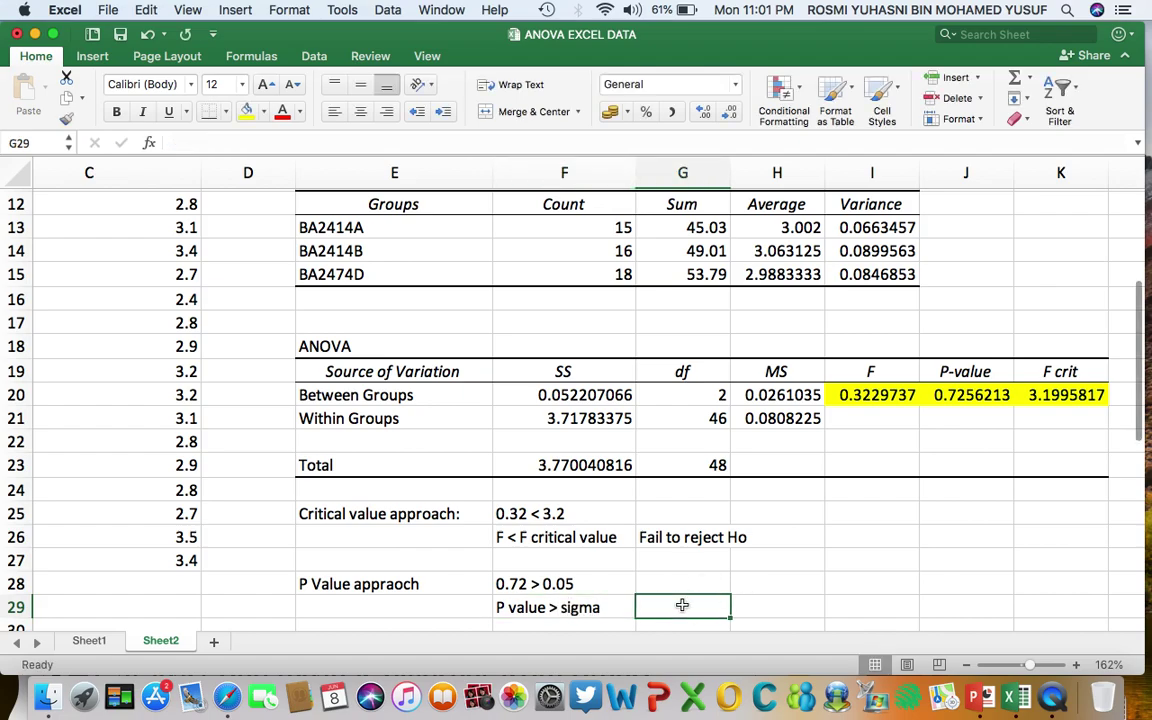
type("Fail to")
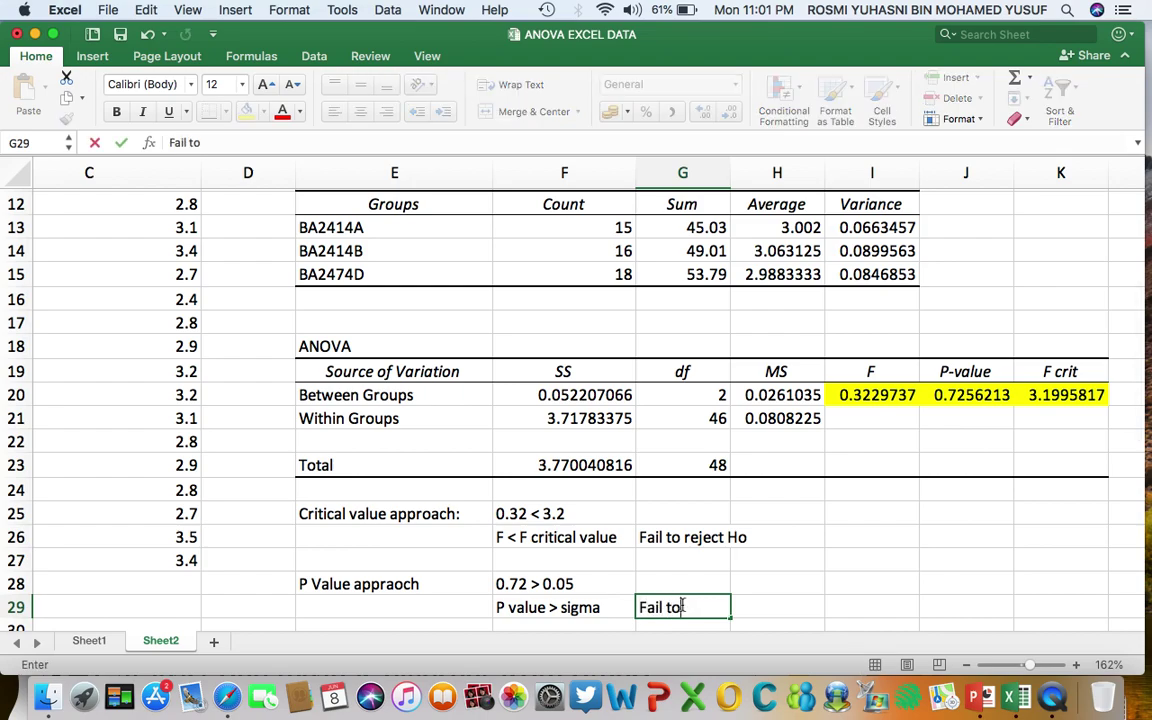
type(" reject Ho")
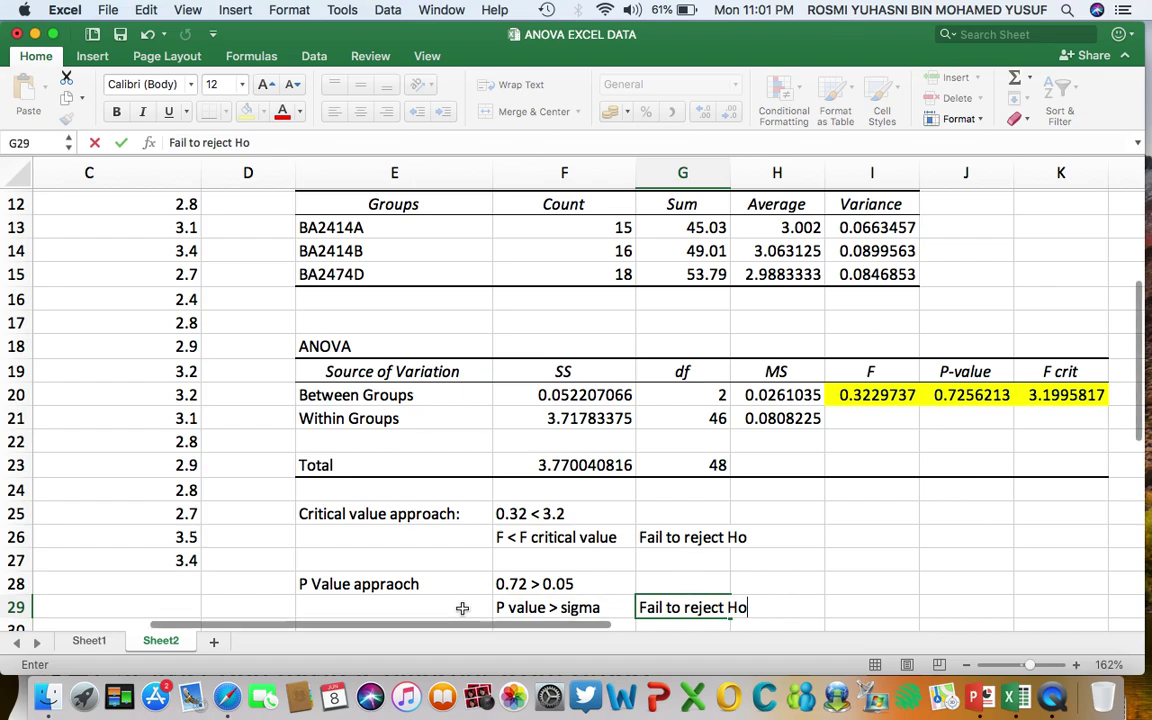
scroll(761, 560, "down", 3)
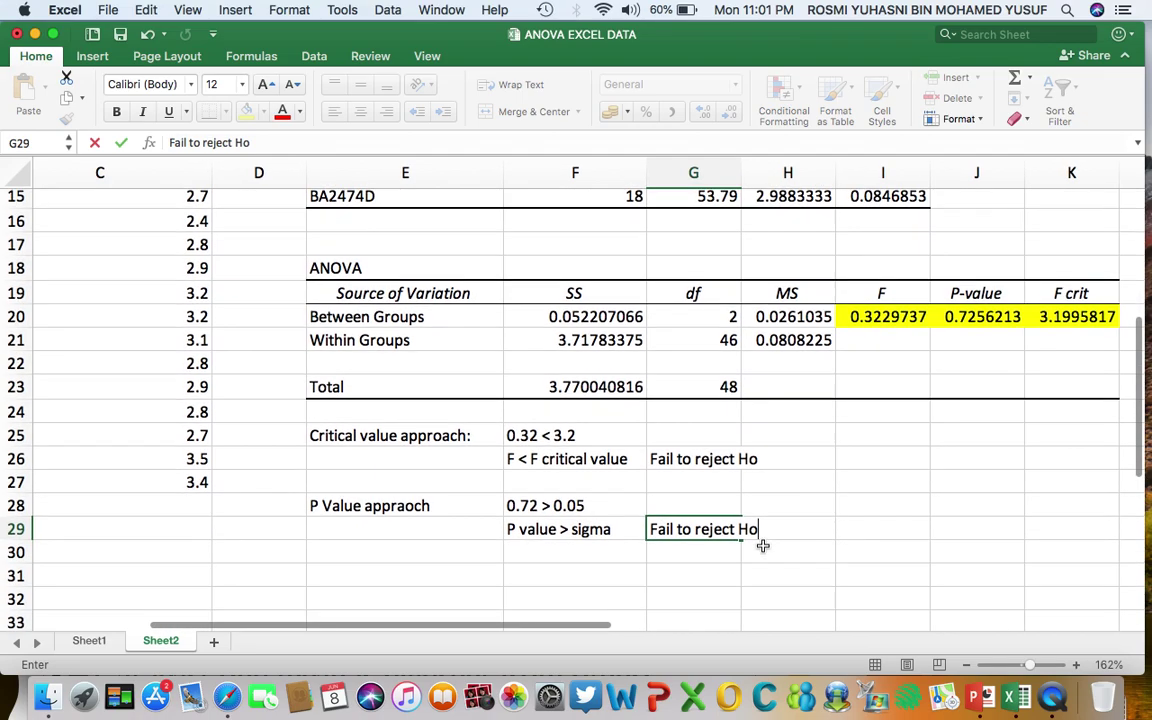
left_click(643, 584)
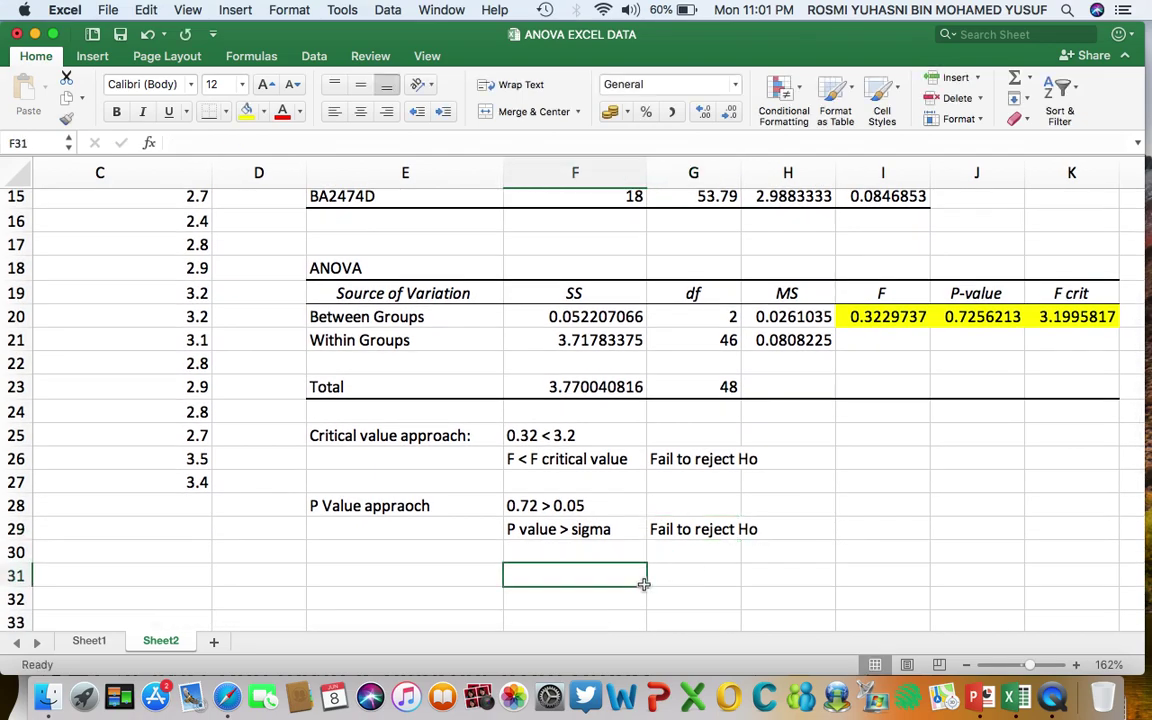
Review the hypotheses in B3:B4 against the critical value and P value decisions below the ANOVA table.
scroll(600, 480, "up", 5)
scroll(590, 500, "left", 3)
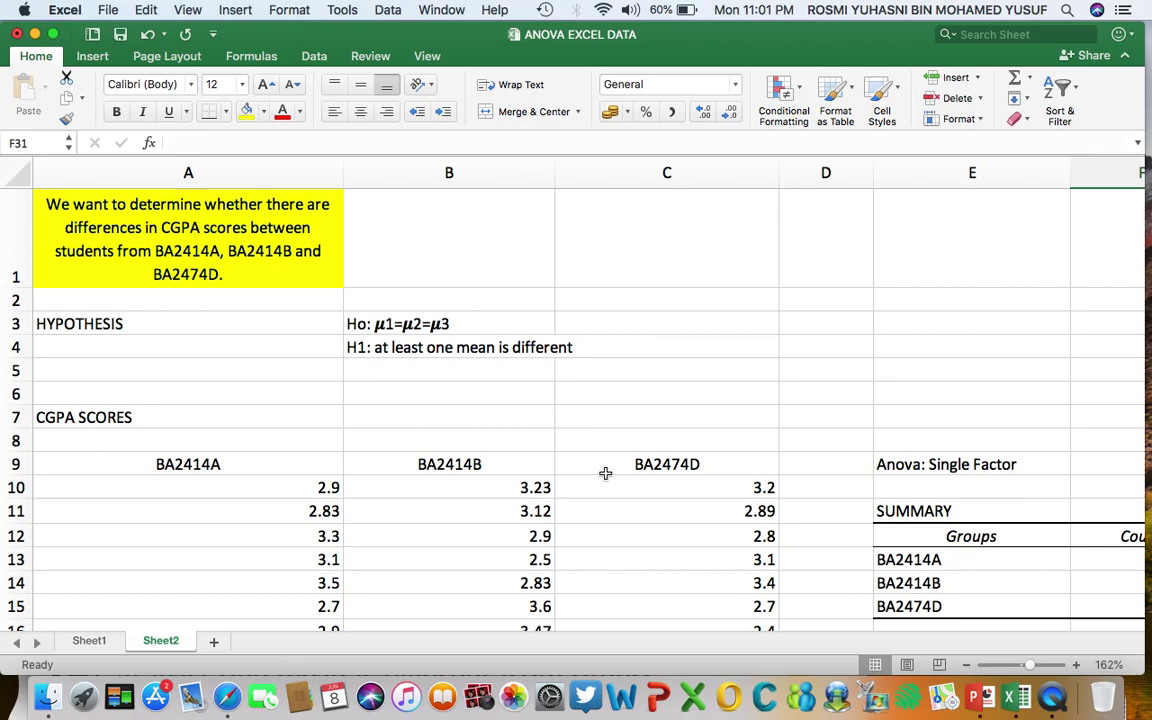
scroll(605, 473, "right", 5)
scroll(605, 473, "down", 10)
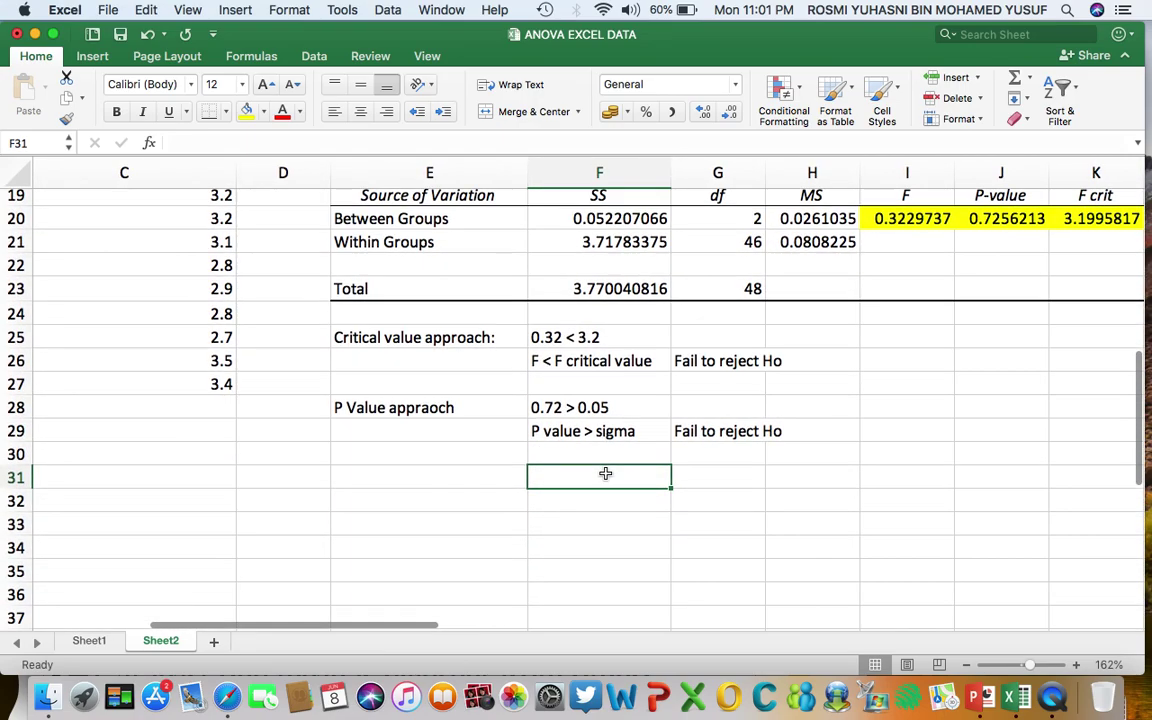
scroll(605, 473, "up", 5)
scroll(605, 473, "left", 1)
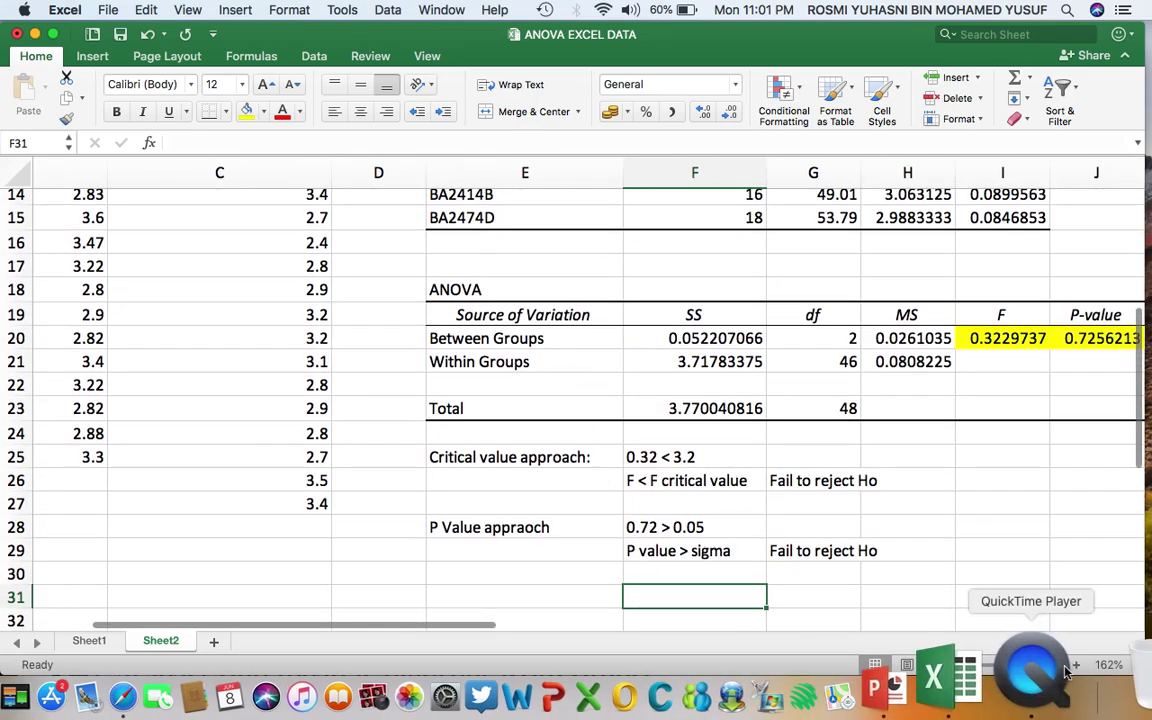